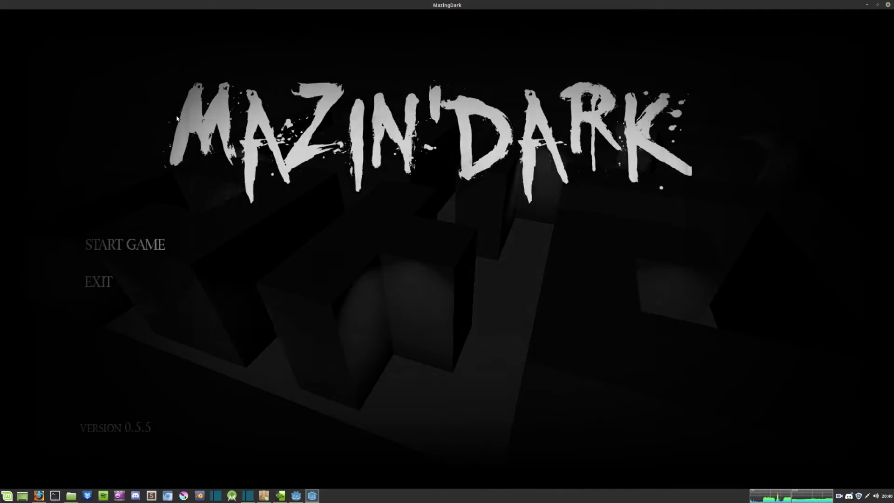
Start the MazinDark game and walk through the dark maze to collect the first orb
click(145, 249)
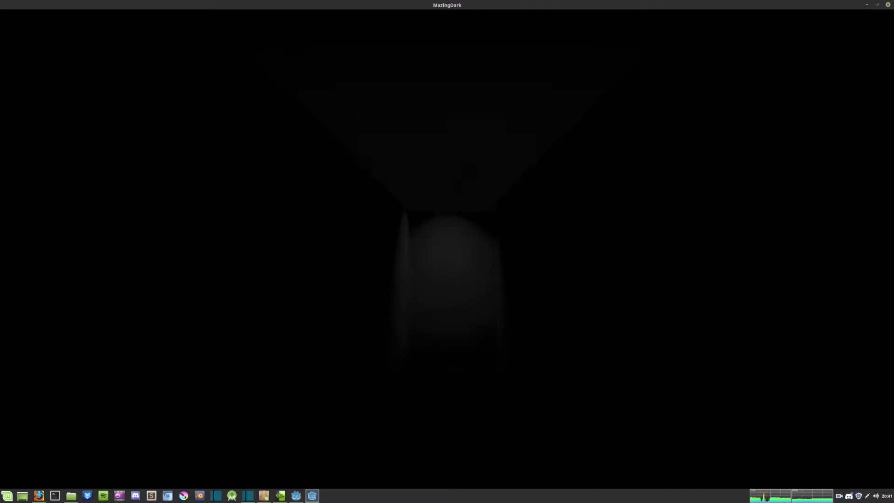
key(w)
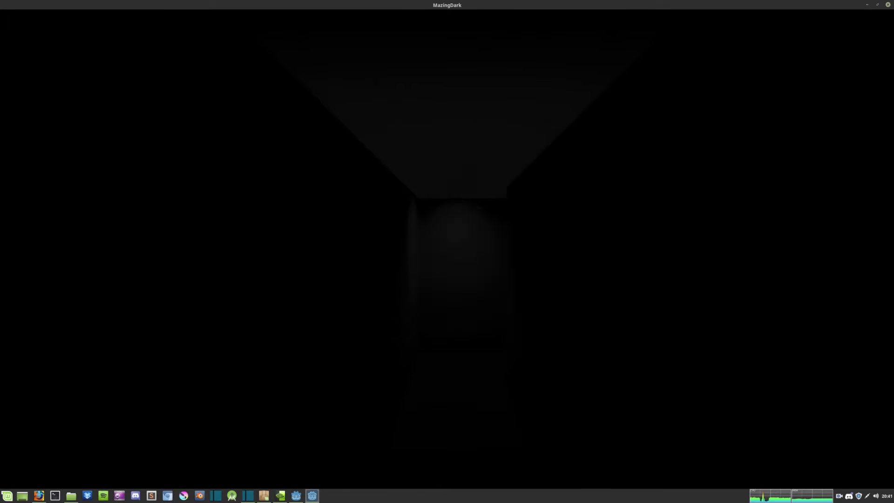
key(w)
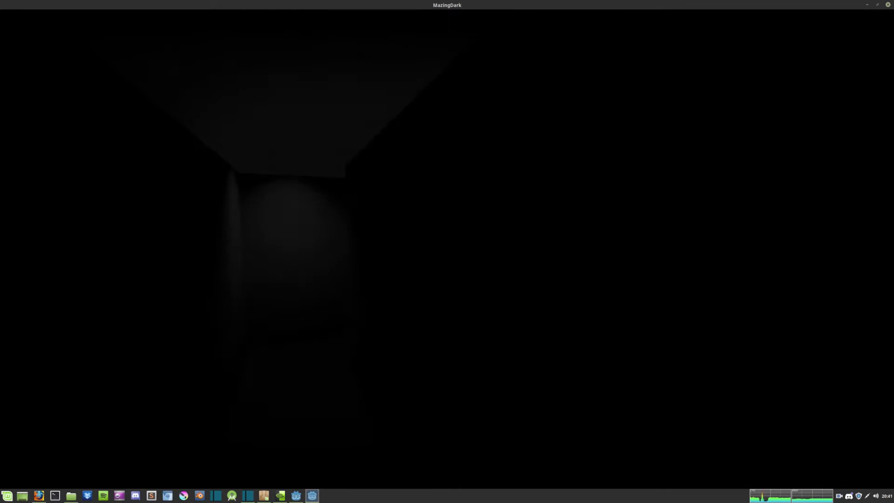
key(w)
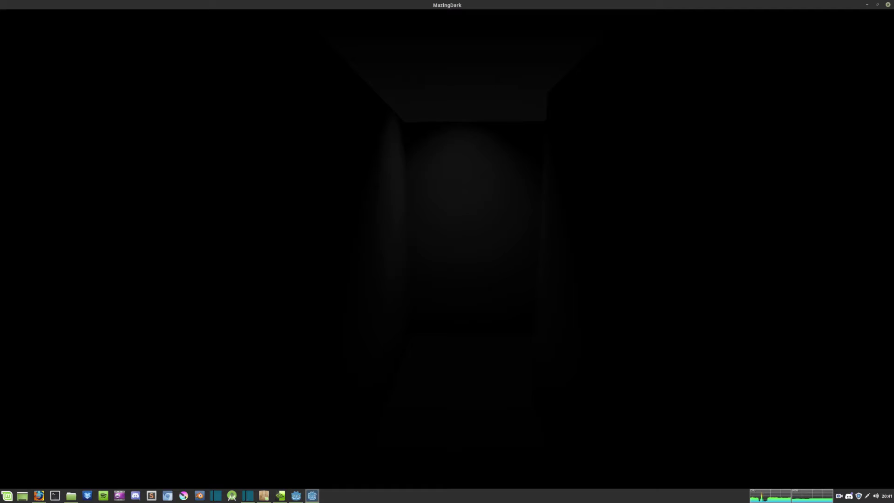
key(w)
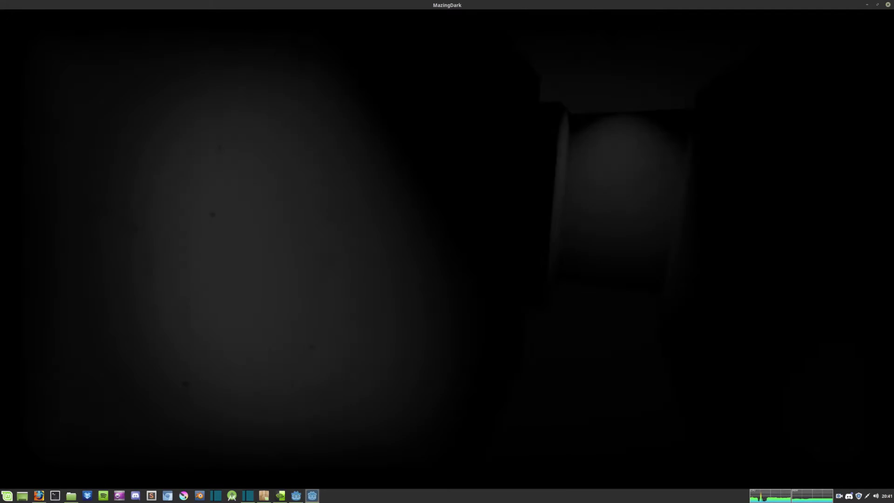
key(w)
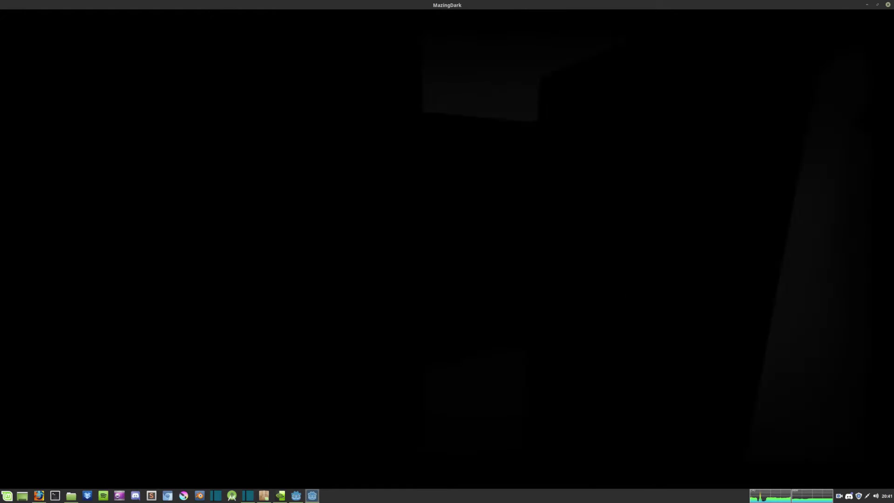
key(w)
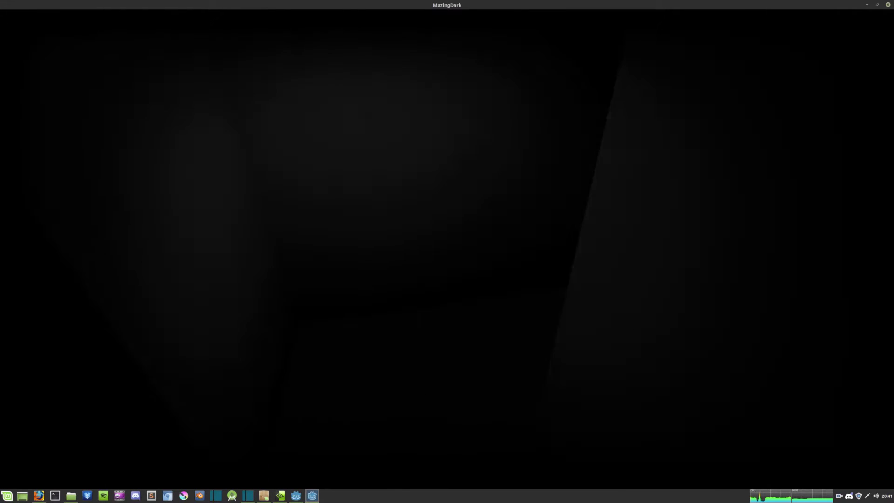
key(w)
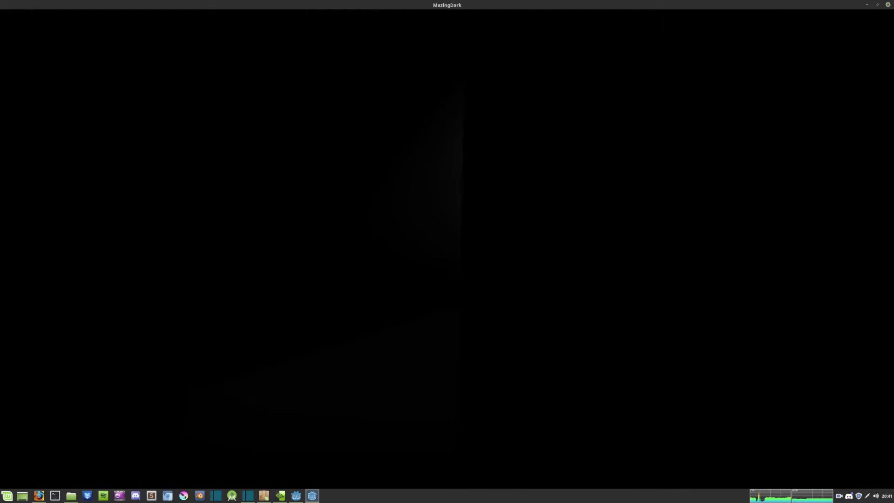
key(w)
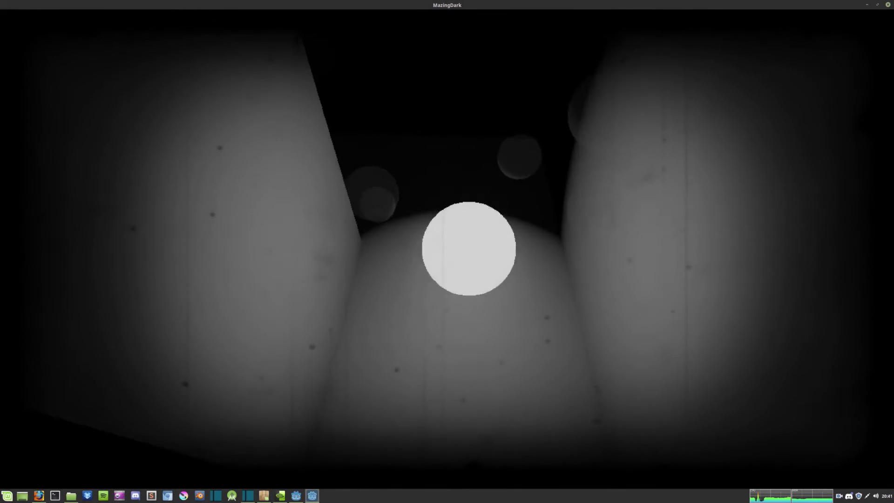
key(w)
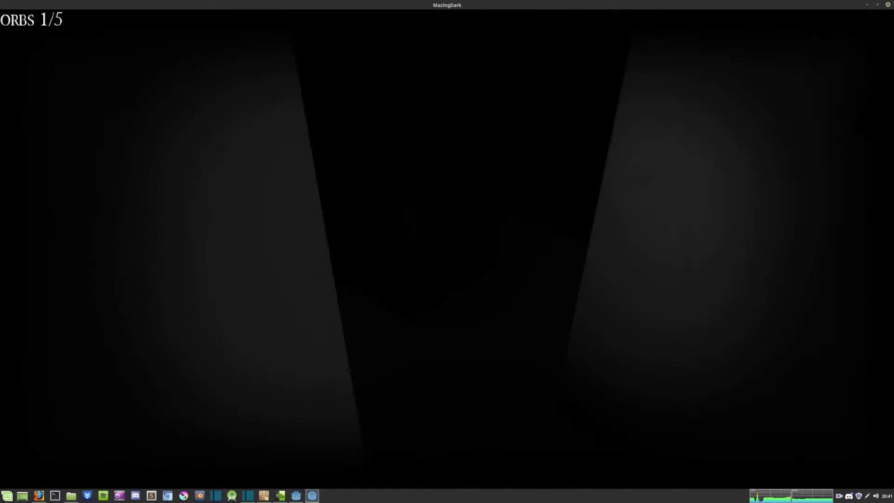
Explore the maze corridors beyond the first orb in search of another one
key(w)
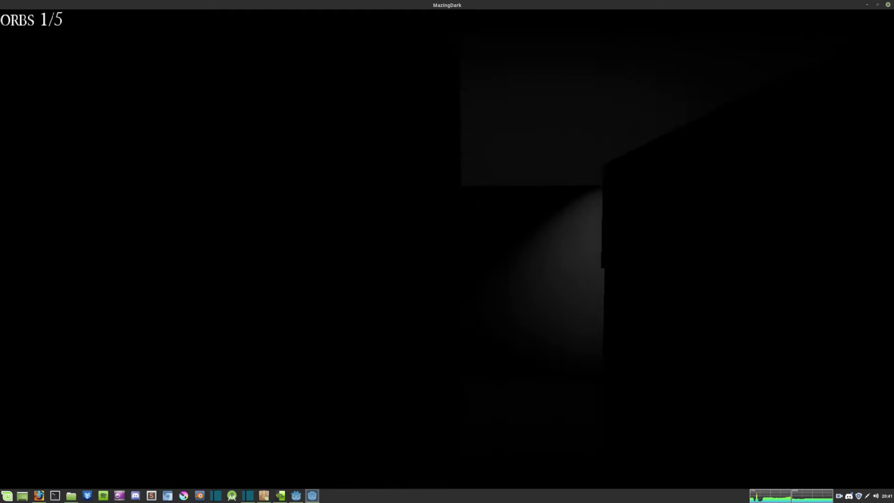
key(w)
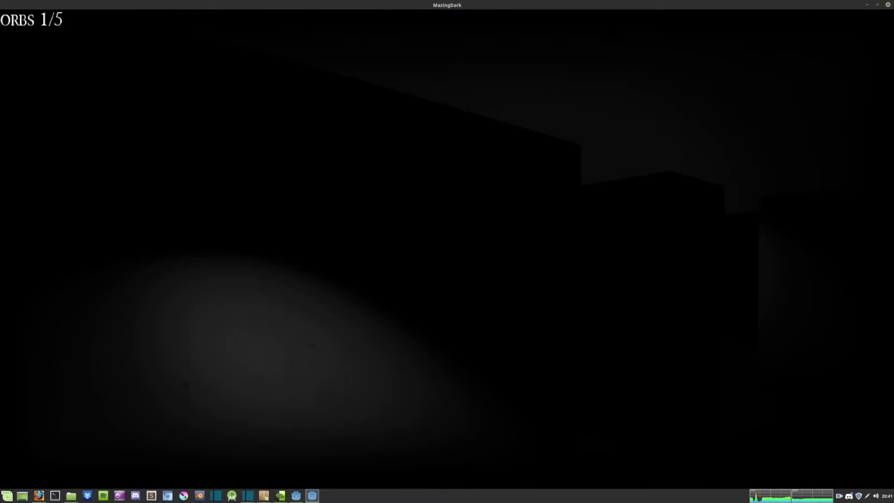
key(w)
key(w)
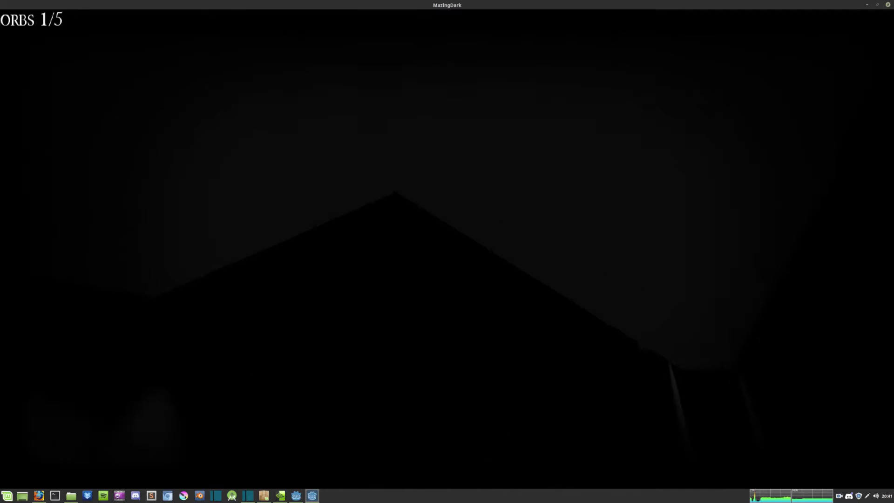
key(w)
key(w)
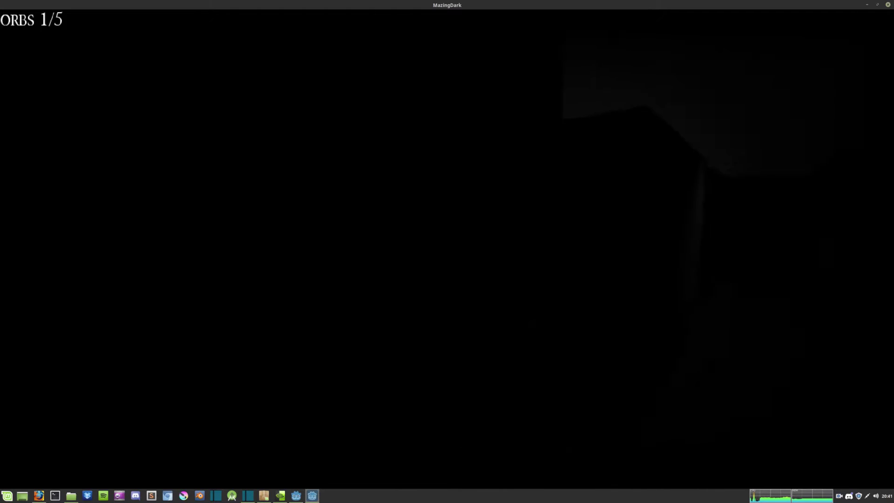
key(w)
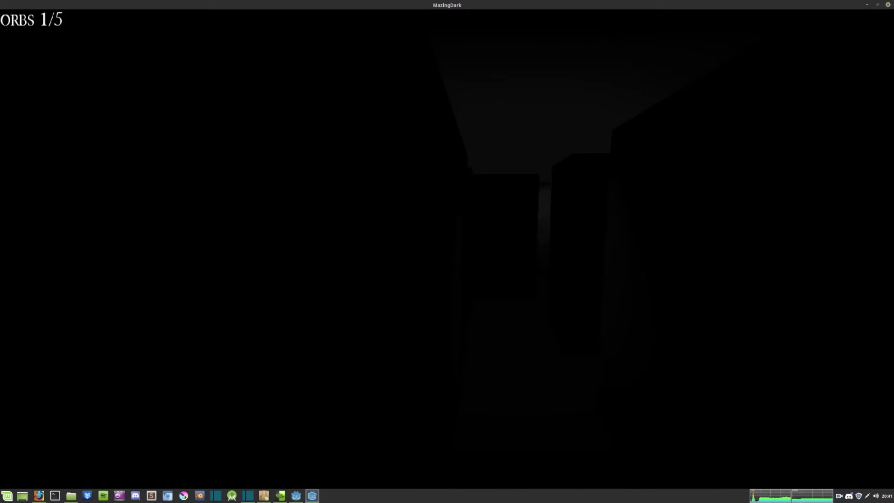
key(w)
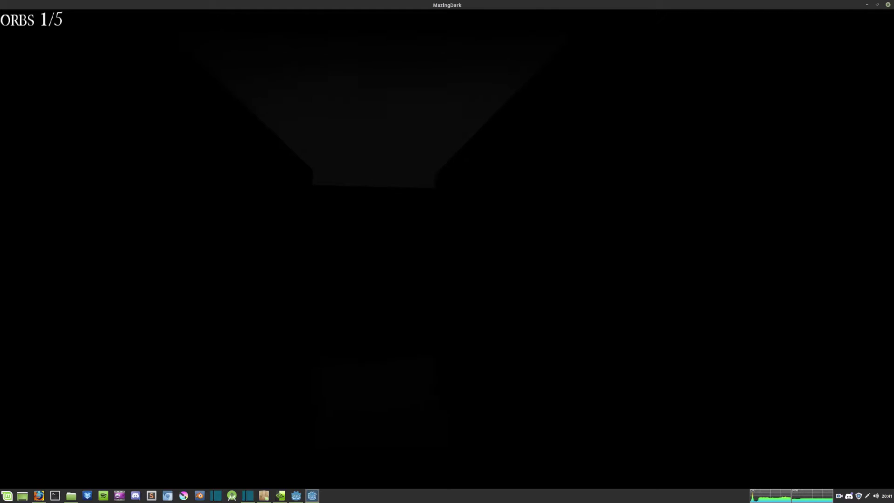
key(w)
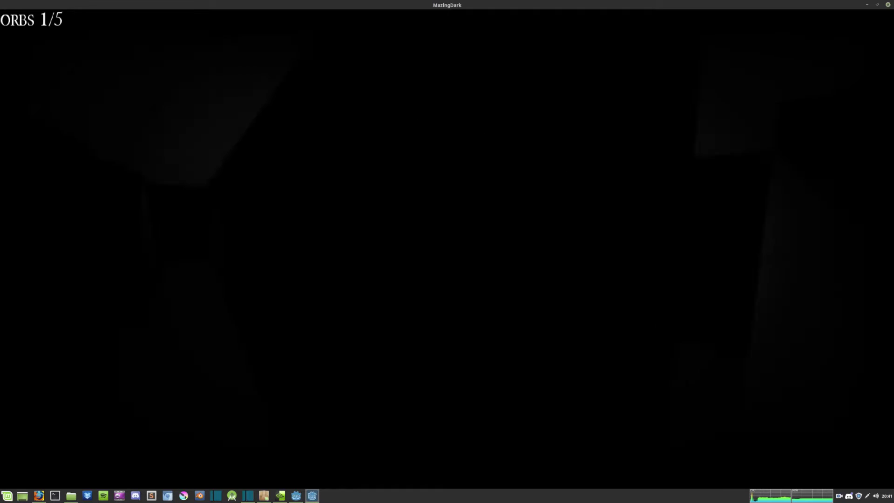
key(w)
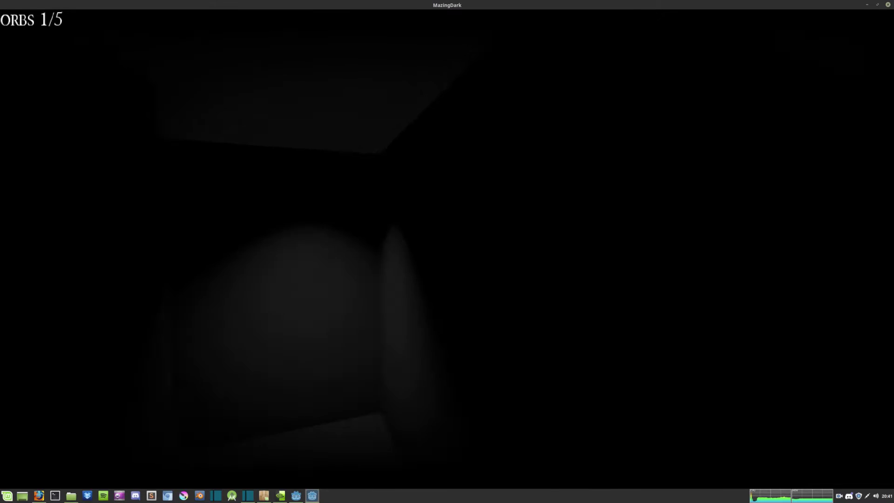
key(w)
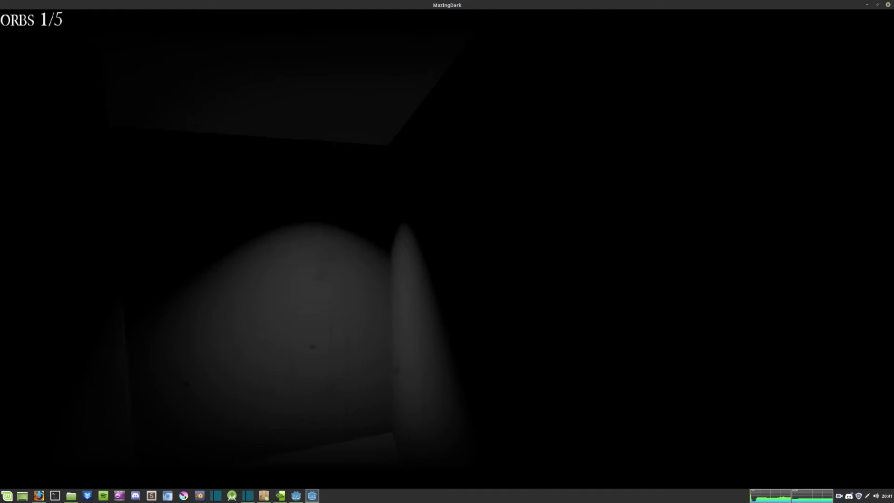
key(w)
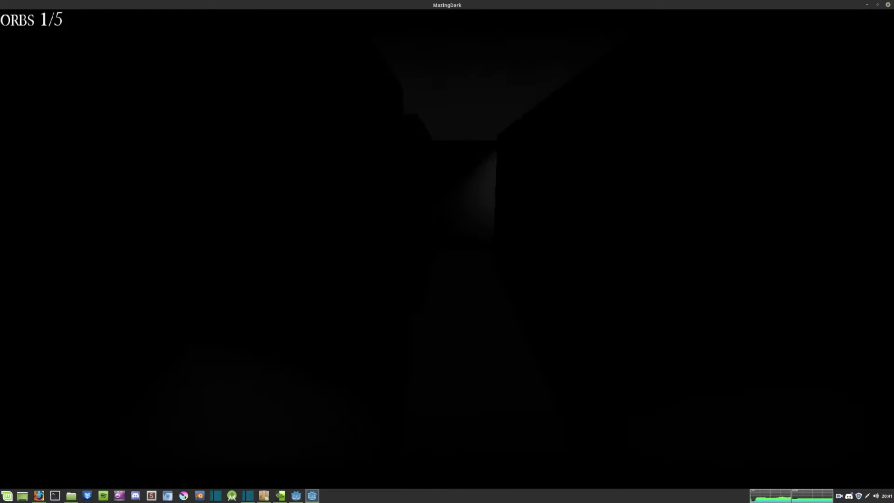
key(w)
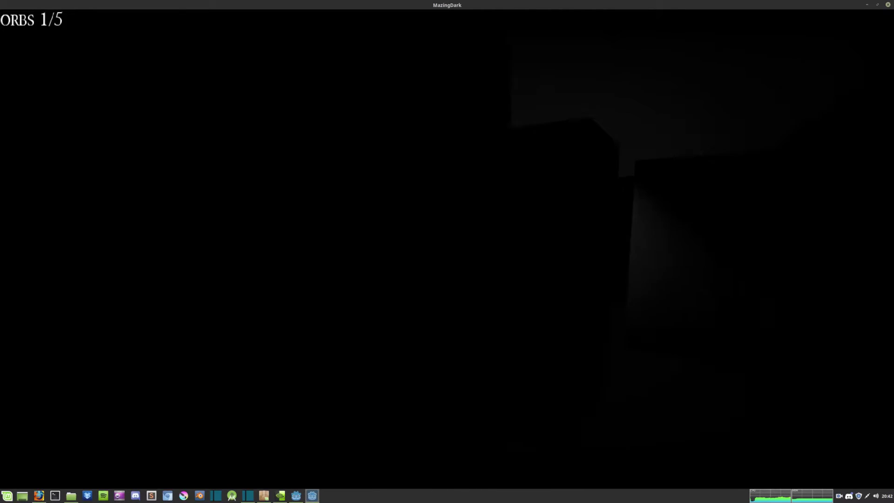
key(w)
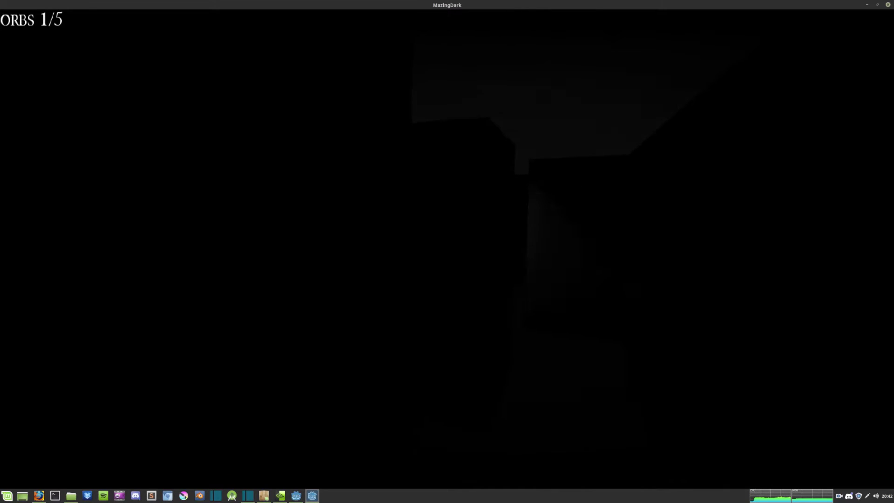
key(w)
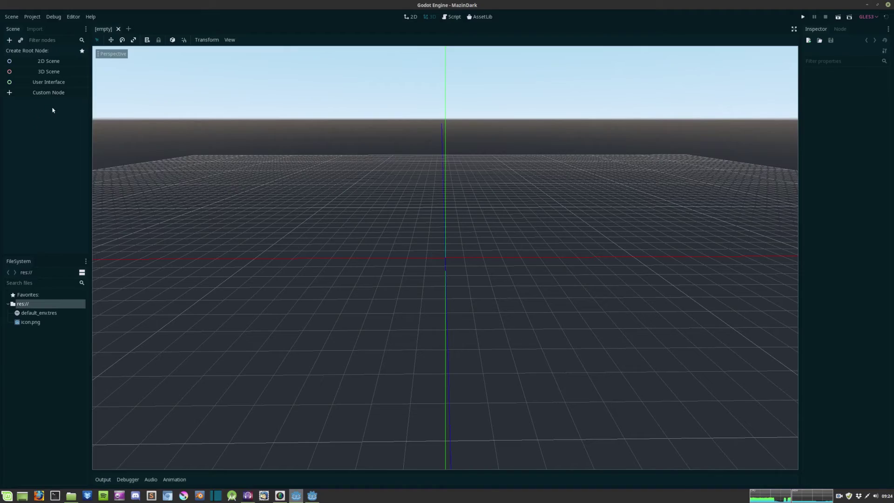
Create a plain Node as the root of the empty scene in the Godot project
middle_drag(341, 290, 425, 208)
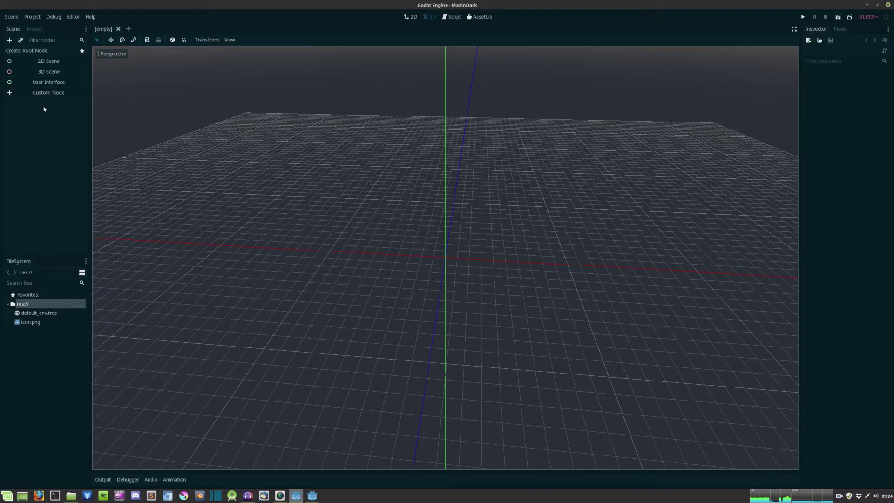
click(47, 93)
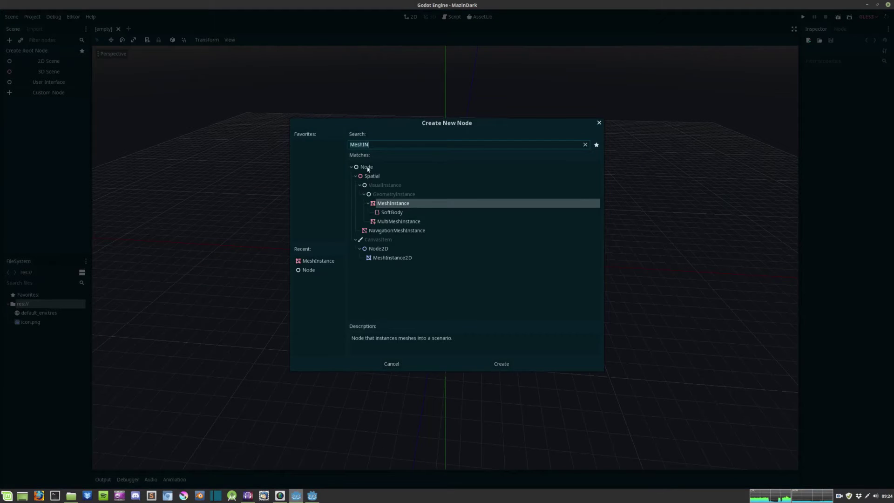
click(368, 168)
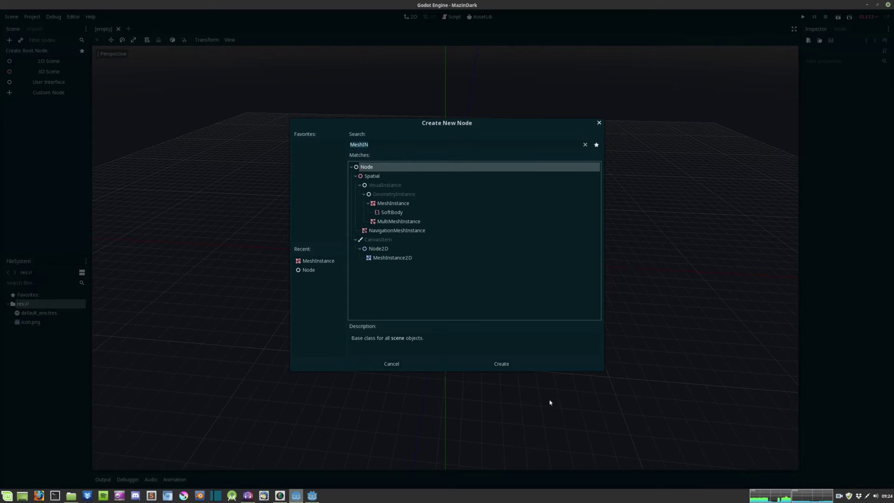
click(501, 369)
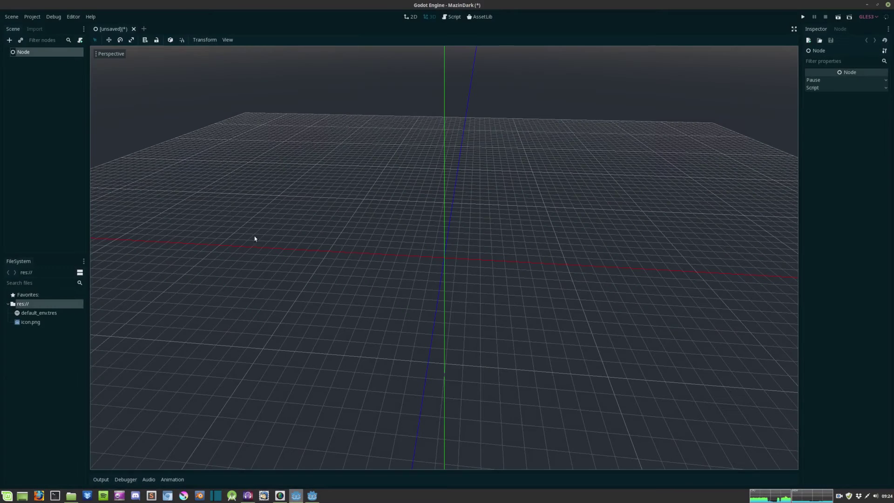
Rename the root node to Tiles
click(62, 63)
click(33, 53)
click(34, 52)
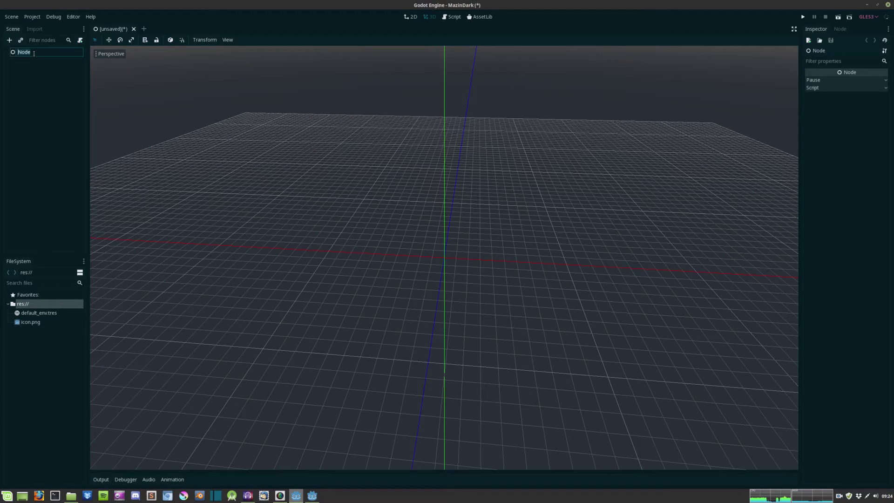
text(Tiles)
key(Return)
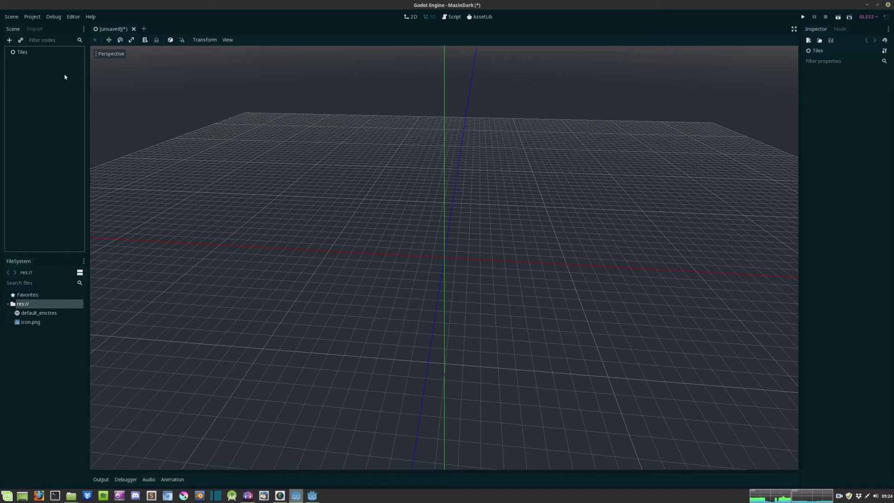
Save the scene as Tiles.tscn in a new project folder named src
key(ctrl+s)
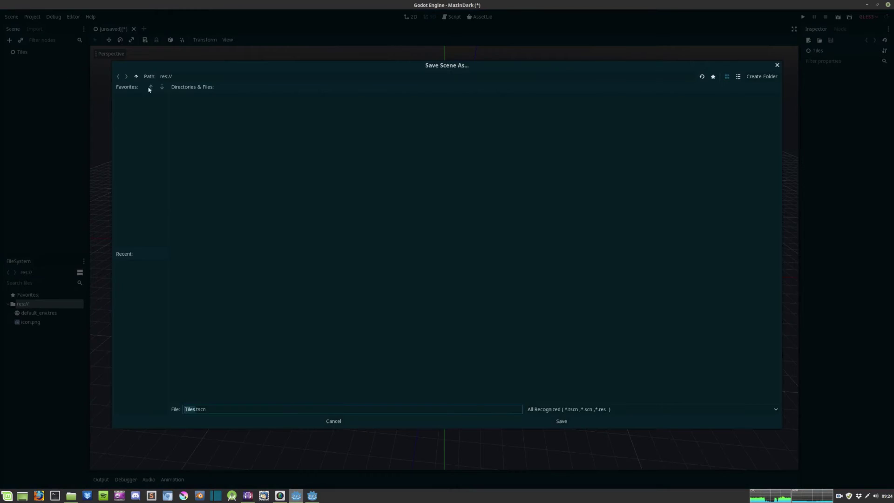
right_click(182, 120)
click(215, 126)
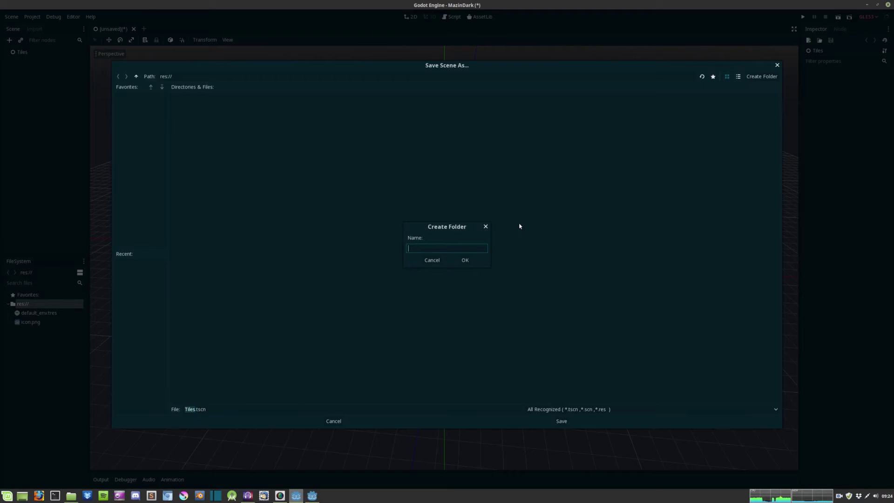
text(src)
key(Return)
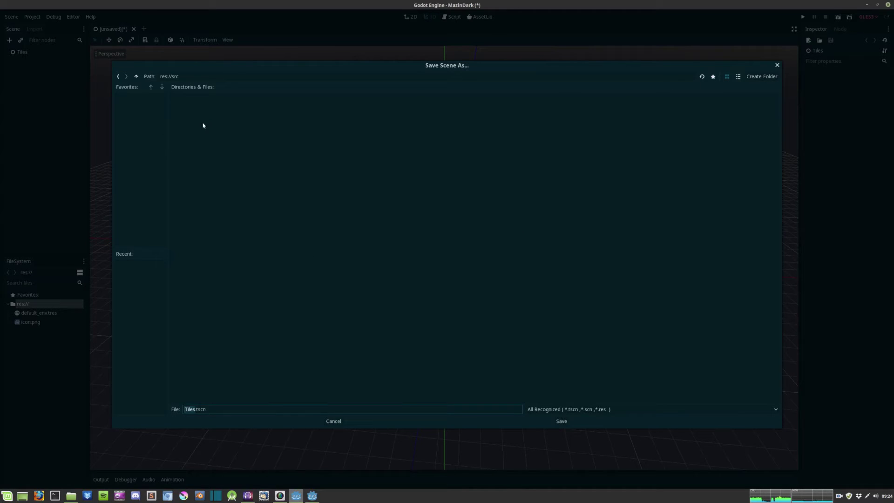
click(561, 422)
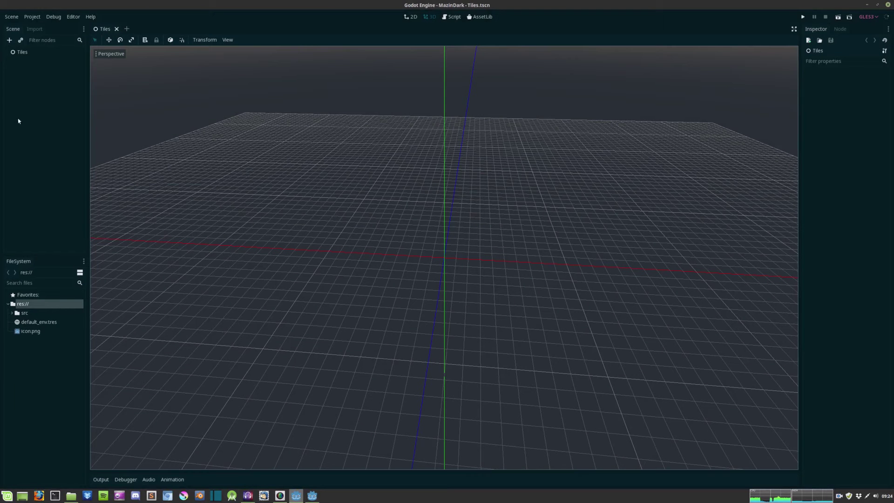
Add a MeshInstance node as a child of the Tiles root node
click(22, 52)
key(ctrl+a)
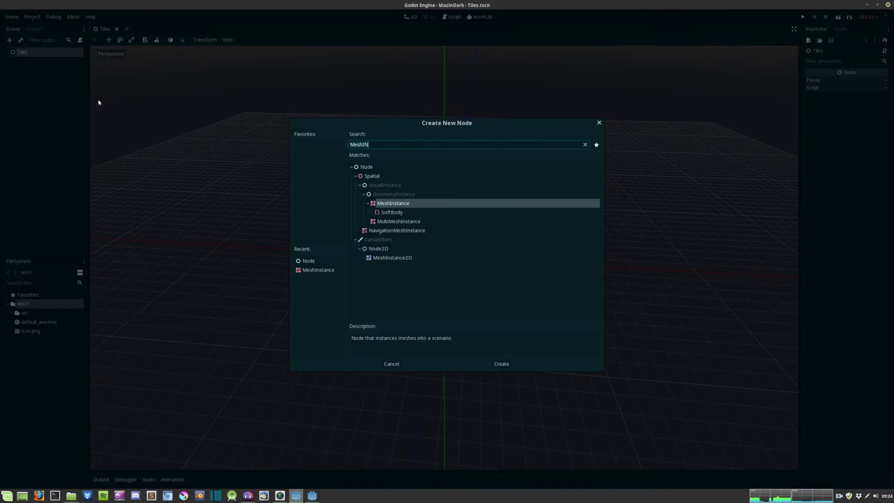
text(MeshImn)
key(BackSpace)
key(Return)
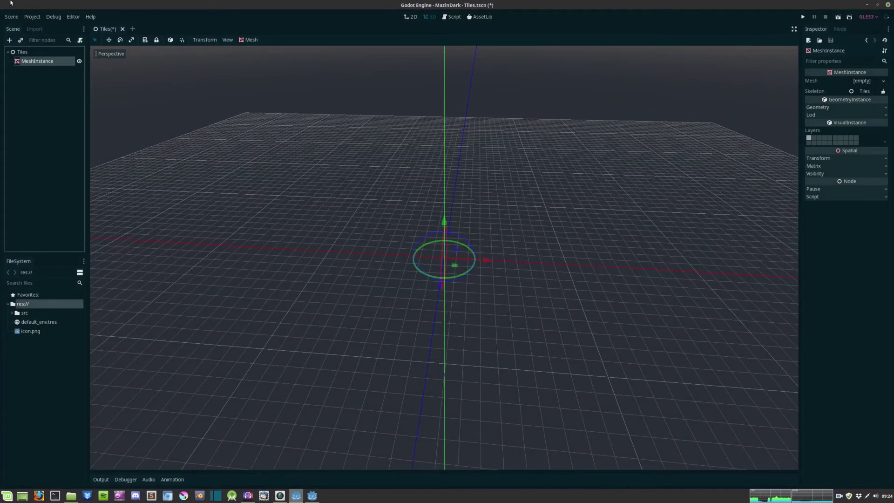
Rename the MeshInstance node under Tiles to Wall
double_click(35, 61)
text(Wall)
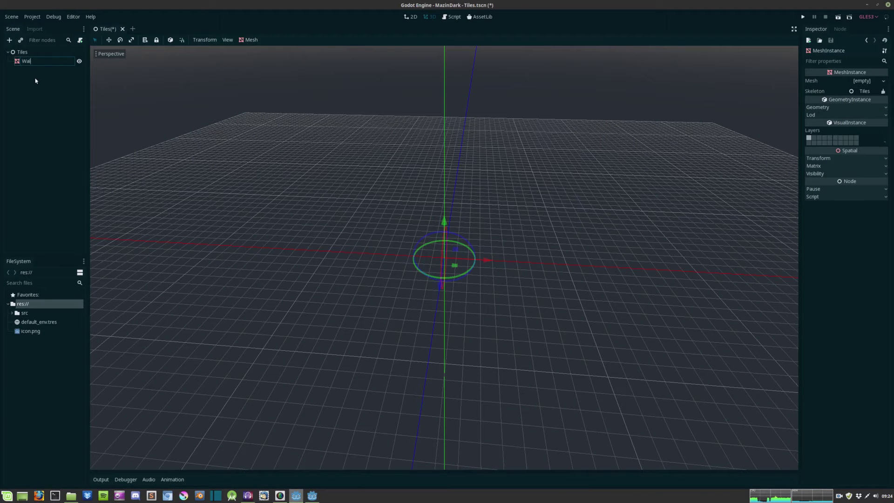
key(Return)
Duplicate the Wall node and rename the copy Floor
key(ctrl+d)
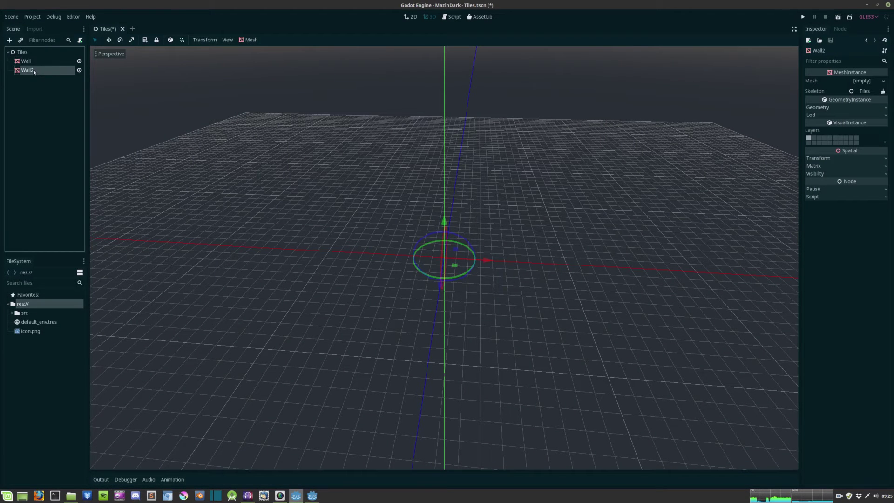
double_click(52, 73)
text(F)
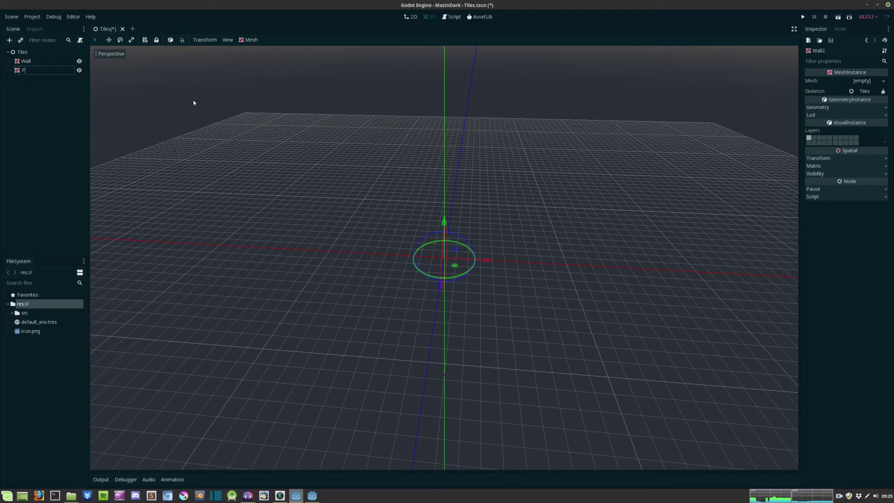
text(loow)
key(Return)
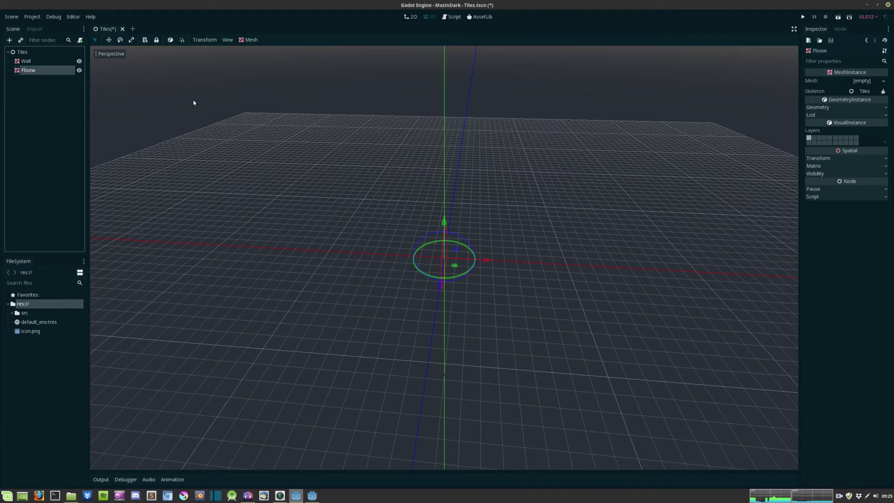
double_click(49, 71)
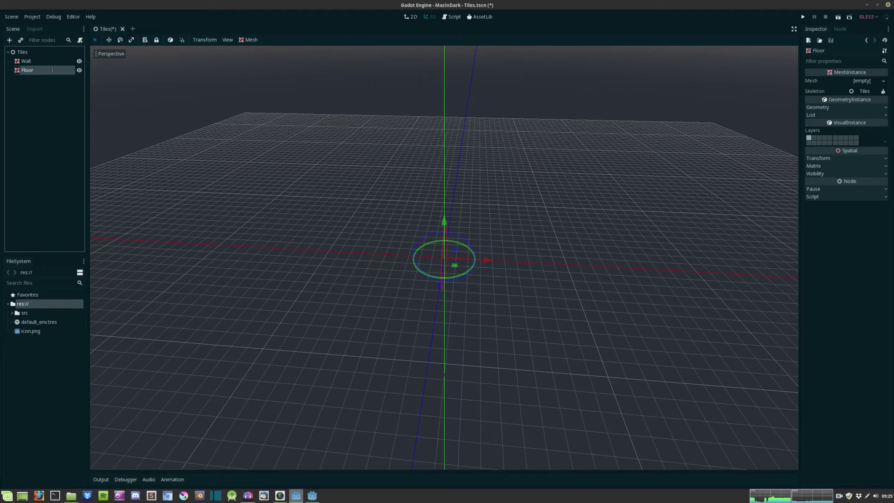
key(BackSpace)
text(r)
Give the Wall node a new CubeMesh and set the mesh's Y size to 6
click(46, 61)
middle_drag(659, 143, 677, 106)
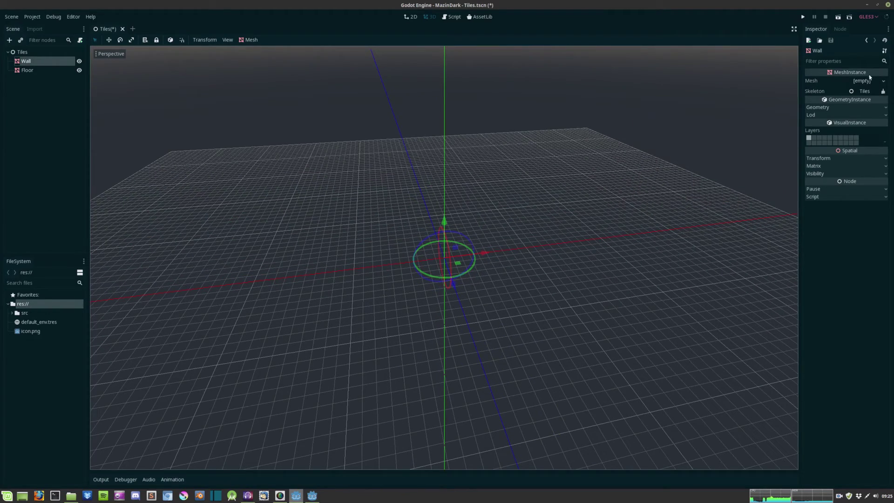
click(870, 82)
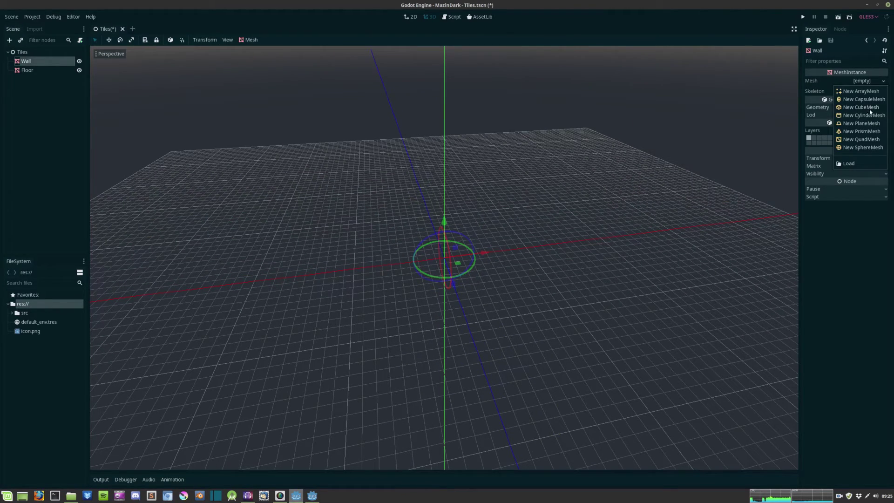
click(869, 108)
click(858, 163)
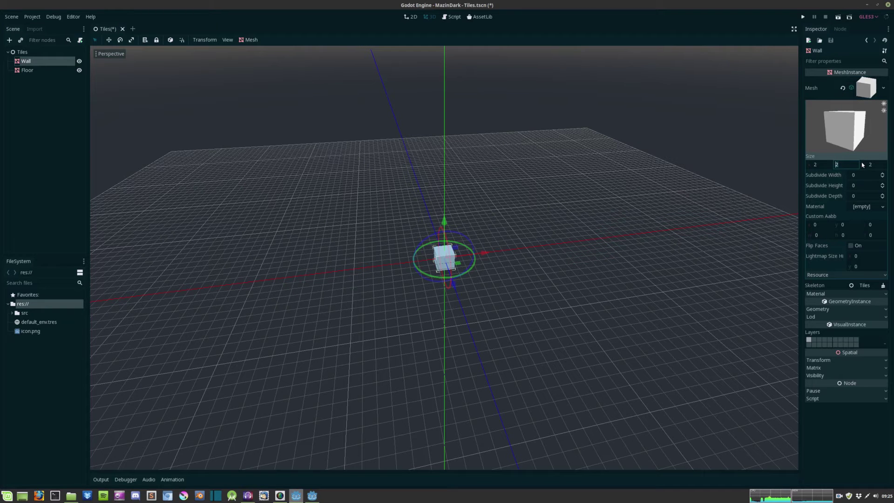
key(Return)
scroll(340, 299, up, 8)
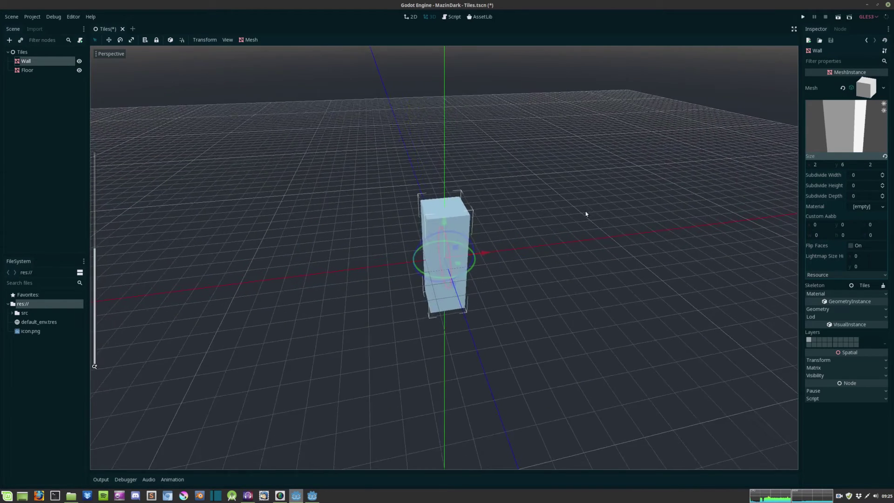
Add a new SpatialMaterial to the Wall's cube mesh and set its albedo to the dark brown 322020
middle_drag(585, 211, 577, 212)
click(865, 207)
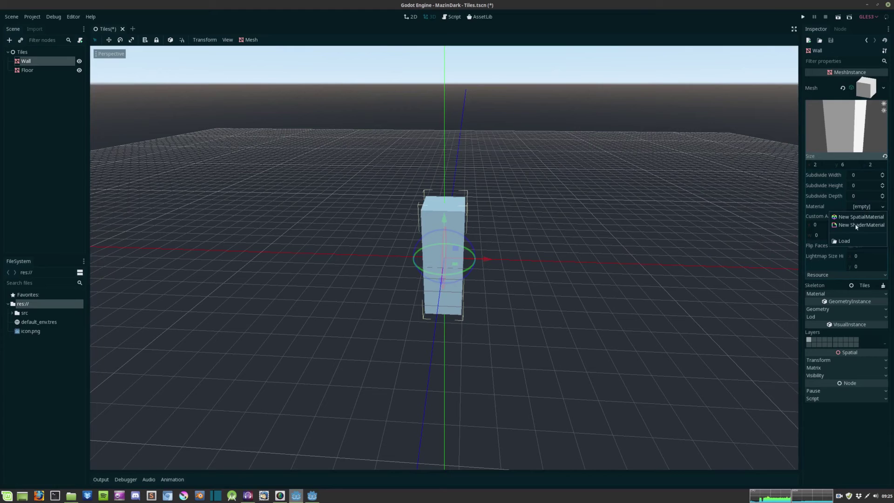
click(860, 217)
click(861, 212)
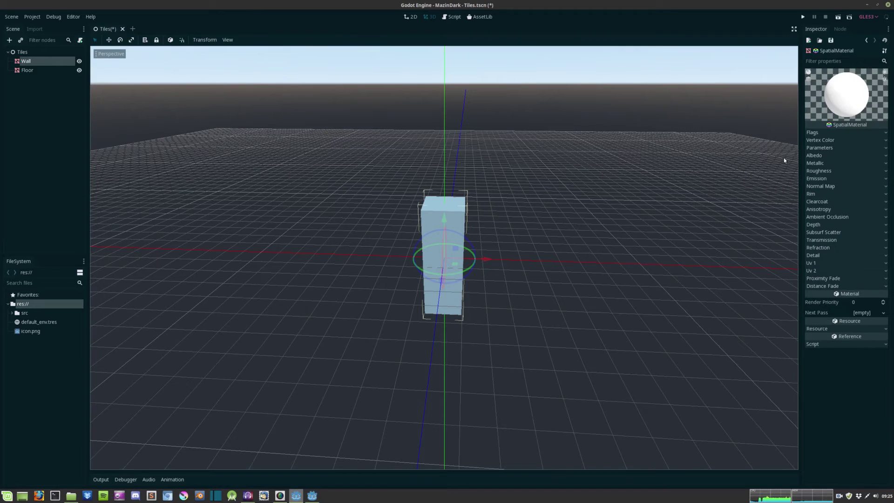
click(821, 158)
click(869, 163)
mouse_move(797, 87)
mouse_down()
mouse_move(792, 96)
mouse_move(805, 94)
mouse_move(781, 95)
mouse_up()
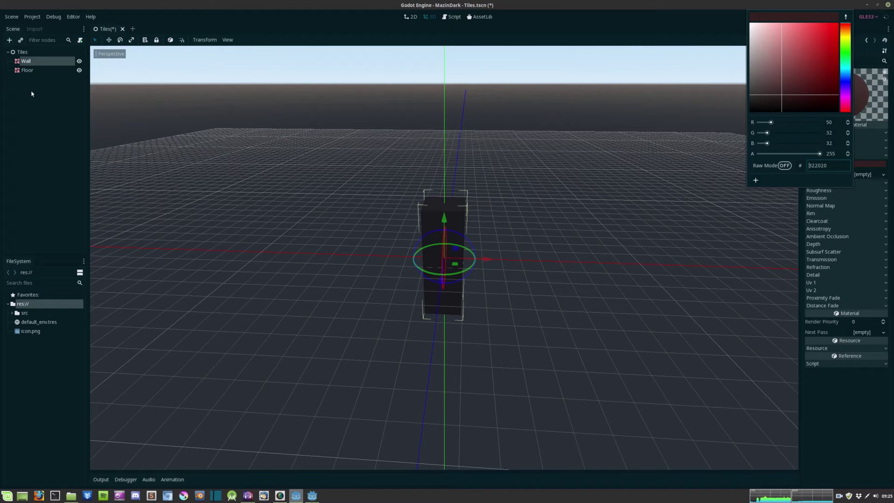
click(447, 257)
Move the Floor node along the X axis away from the wall and give it a new CubeMesh
click(19, 72)
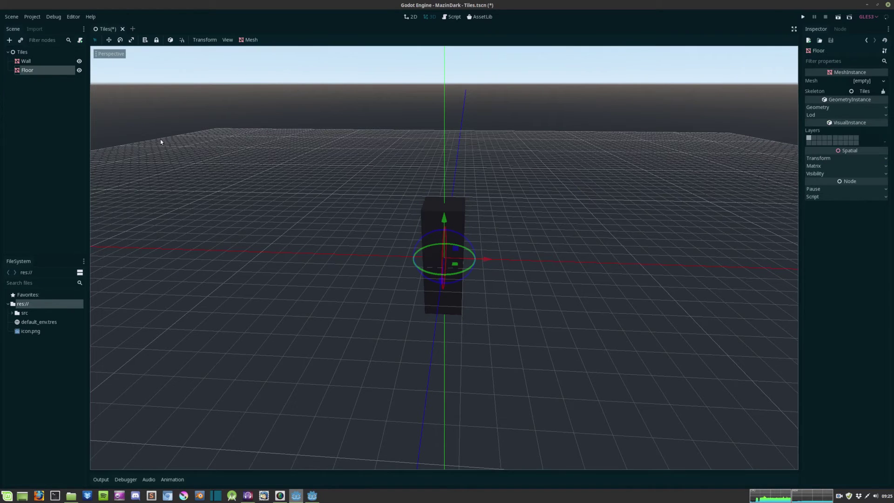
drag(484, 256, 685, 266)
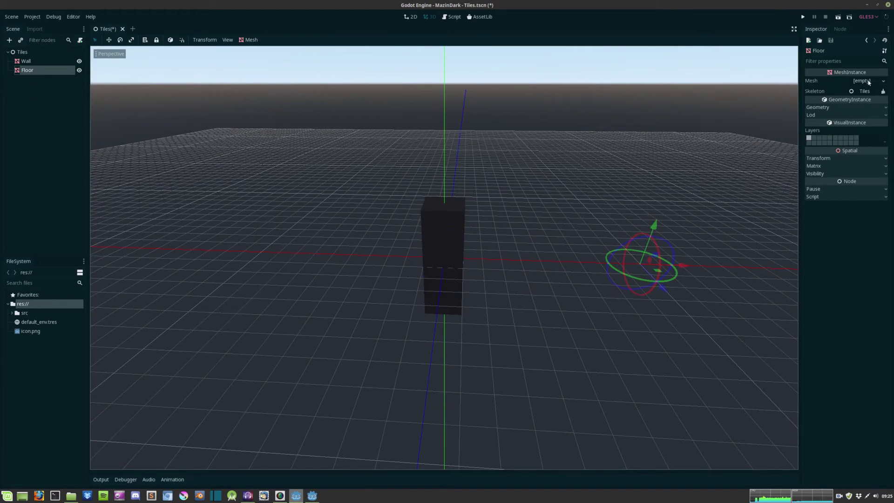
click(883, 81)
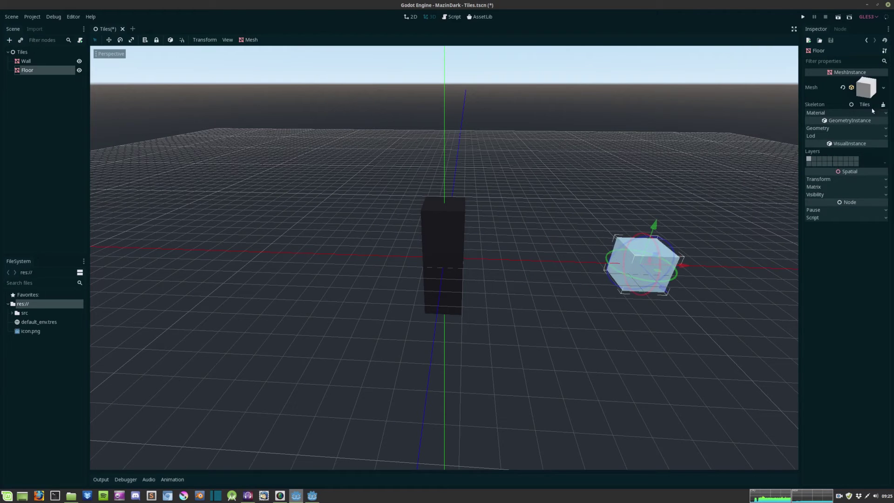
Add a new SpatialMaterial to the Floor's cube mesh and set its albedo to the grey 717171
click(874, 113)
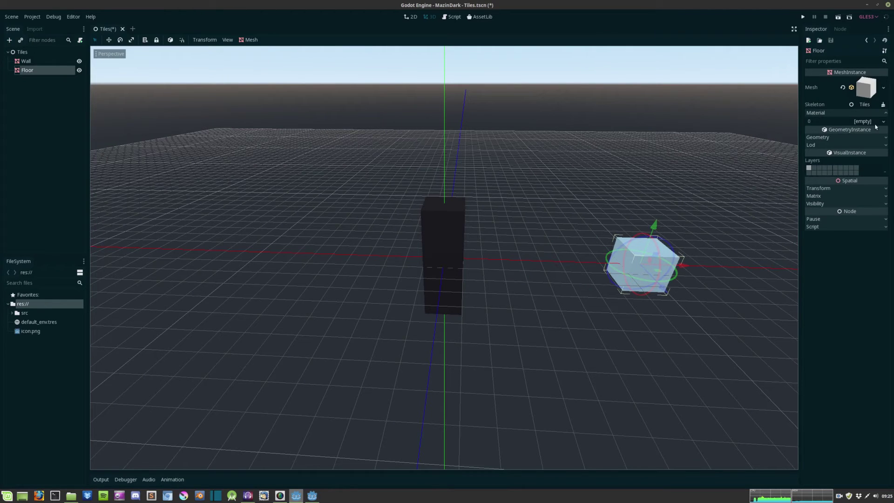
click(861, 94)
click(866, 209)
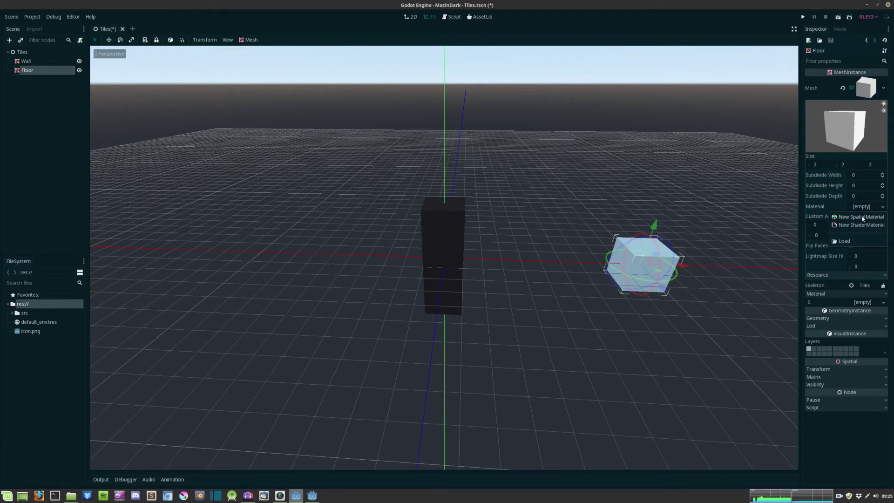
click(863, 217)
click(819, 155)
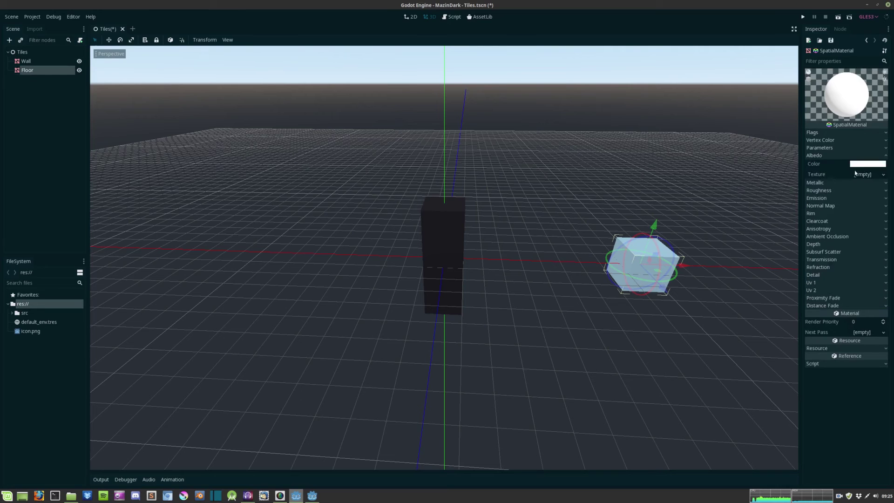
click(869, 163)
drag(796, 103, 747, 72)
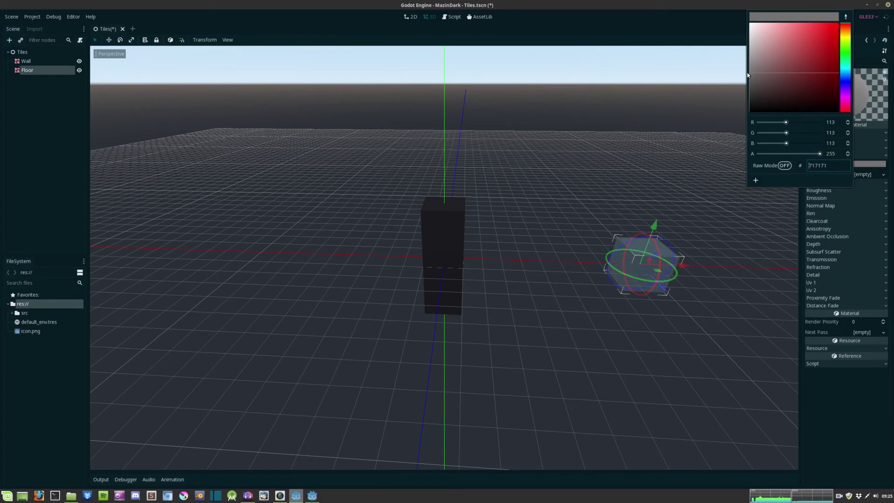
middle_drag(696, 237, 709, 221)
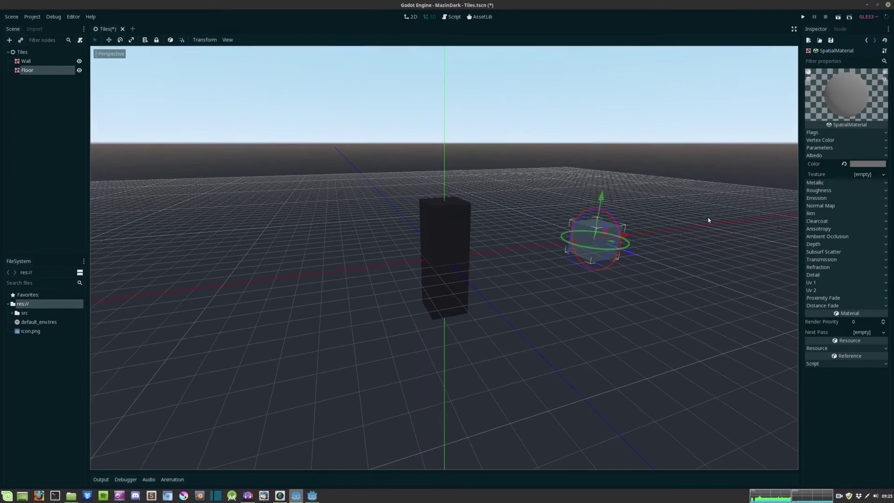
Compare the mesh and material properties of the Wall and Floor nodes
key(f)
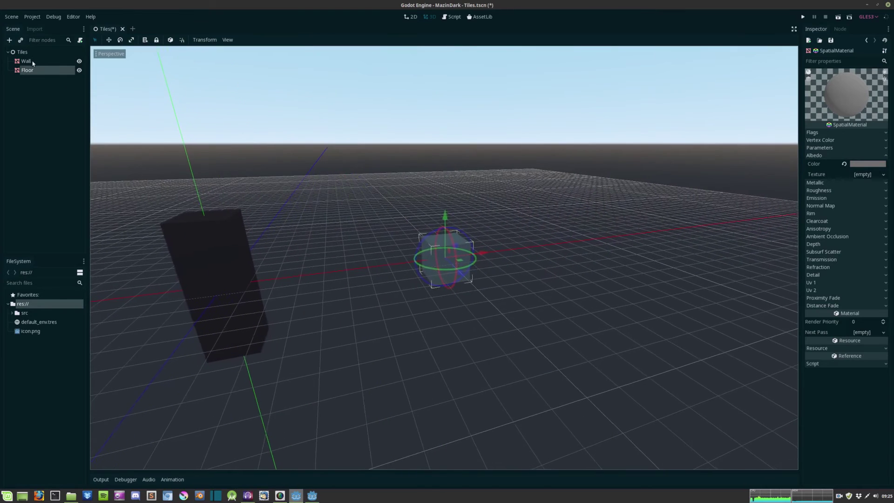
click(32, 62)
click(33, 70)
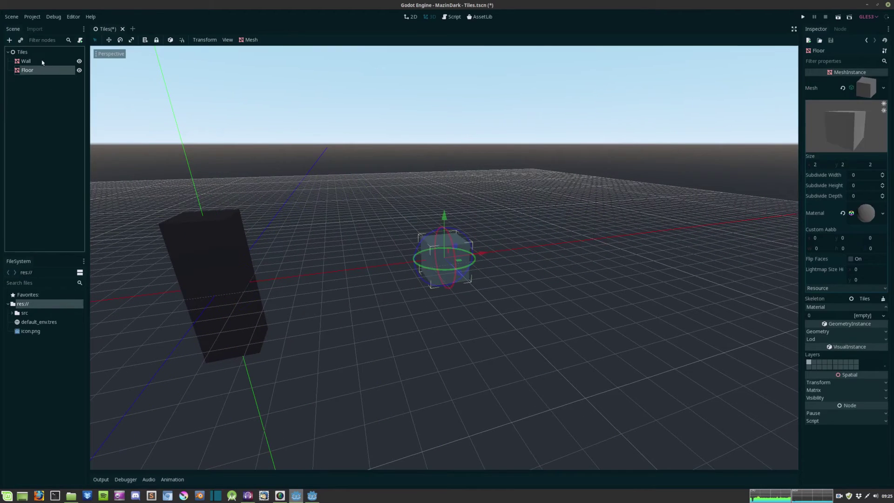
click(38, 62)
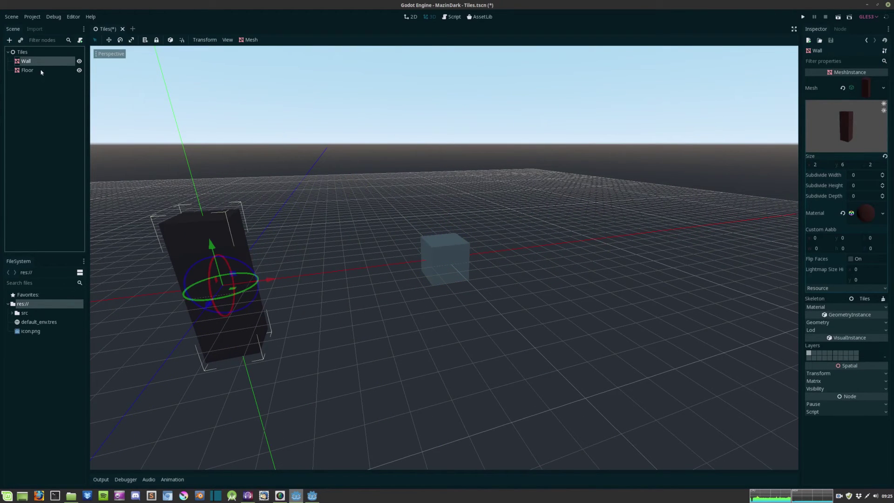
click(28, 70)
click(30, 62)
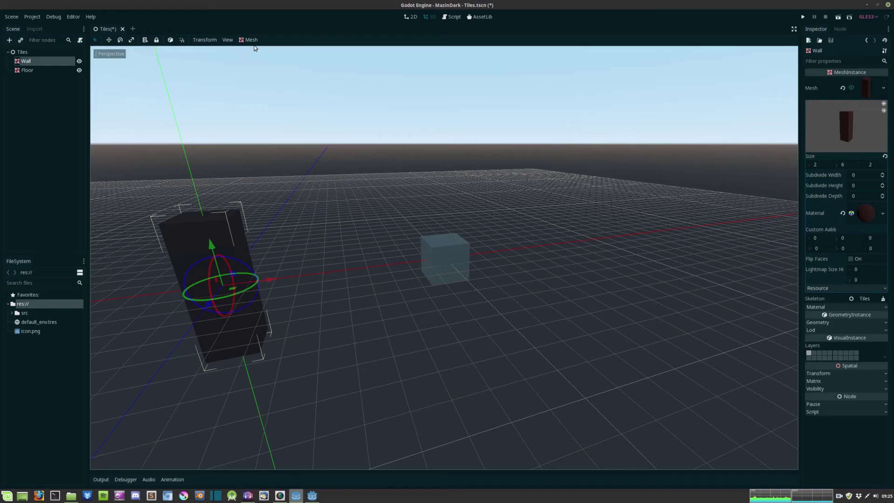
click(26, 70)
Create a convex static body for the Wall mesh and another for the Floor mesh
click(26, 61)
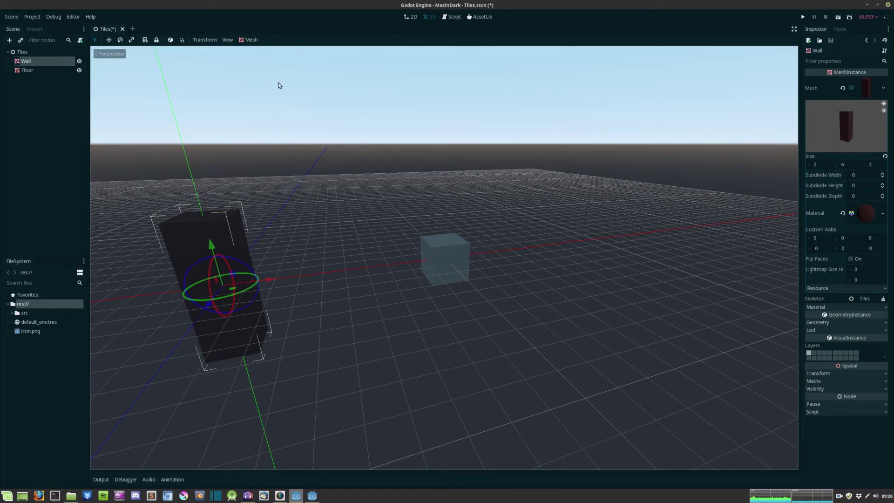
click(251, 40)
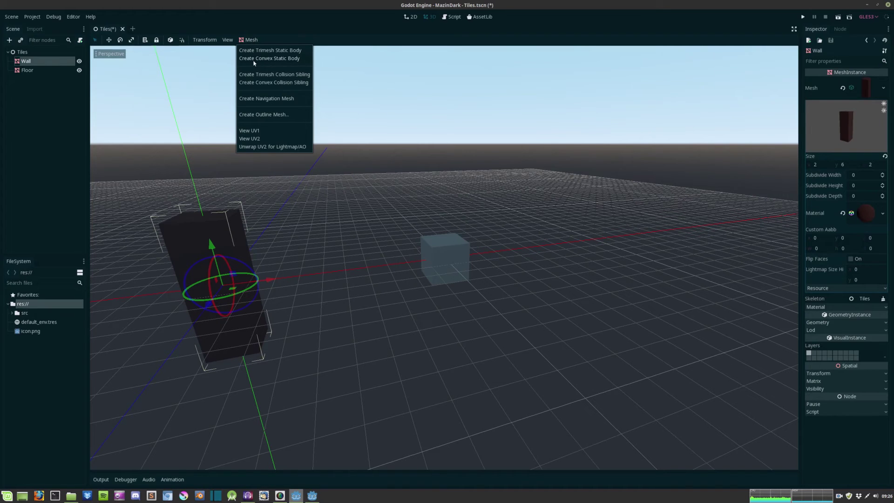
click(276, 59)
click(26, 88)
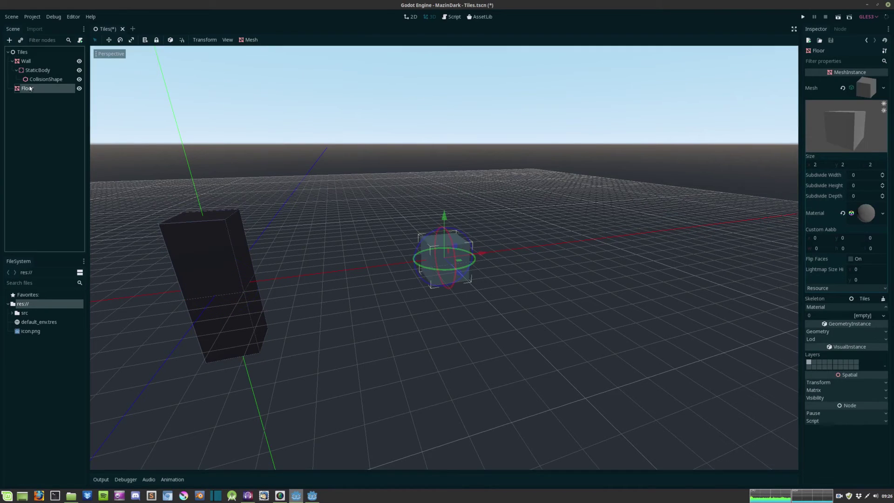
click(251, 41)
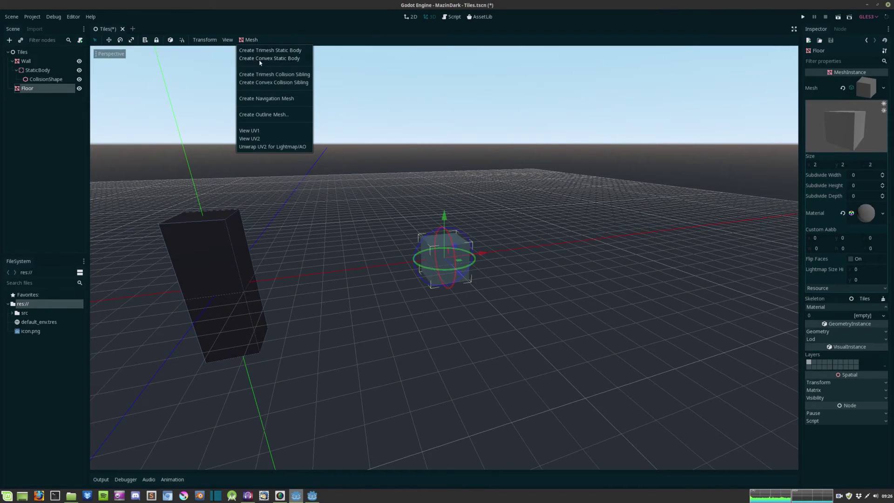
click(259, 59)
Save the Tiles scene with its wall and floor collision bodies
scroll(452, 288, down, 3)
middle_drag(451, 287, 410, 246)
key(ctrl+s)
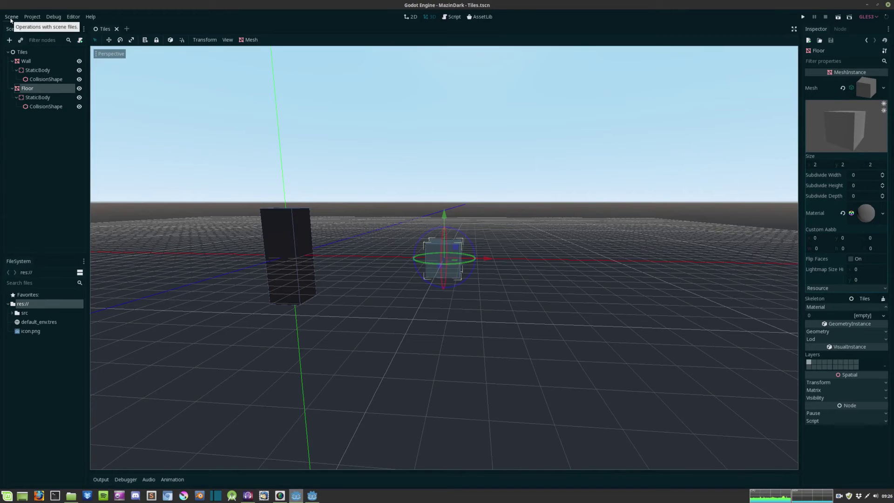
Convert the Tiles scene to a MeshLibrary exported as Tileset.meshlib in the src folder
click(10, 17)
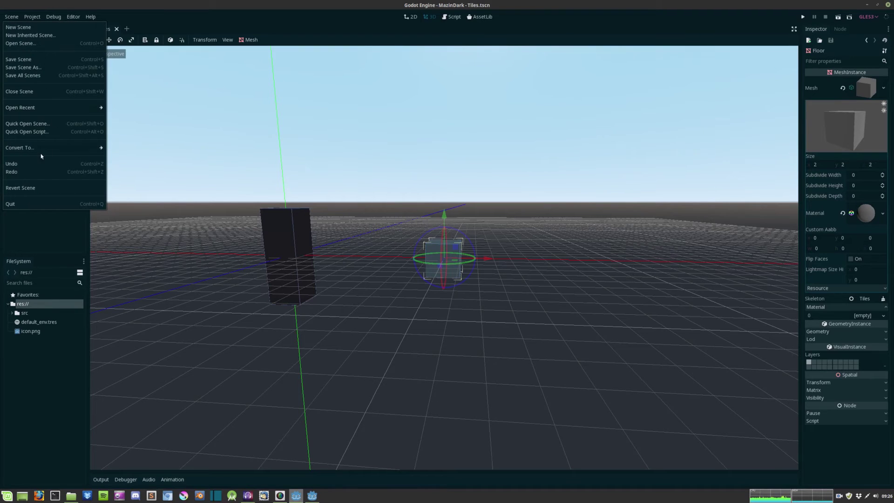
mouse_move(40, 148)
mouse_move(70, 148)
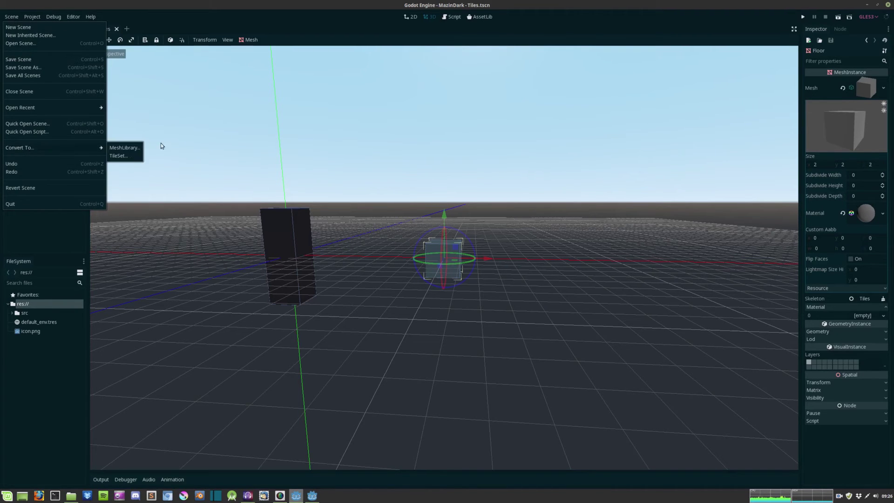
click(137, 148)
double_click(188, 107)
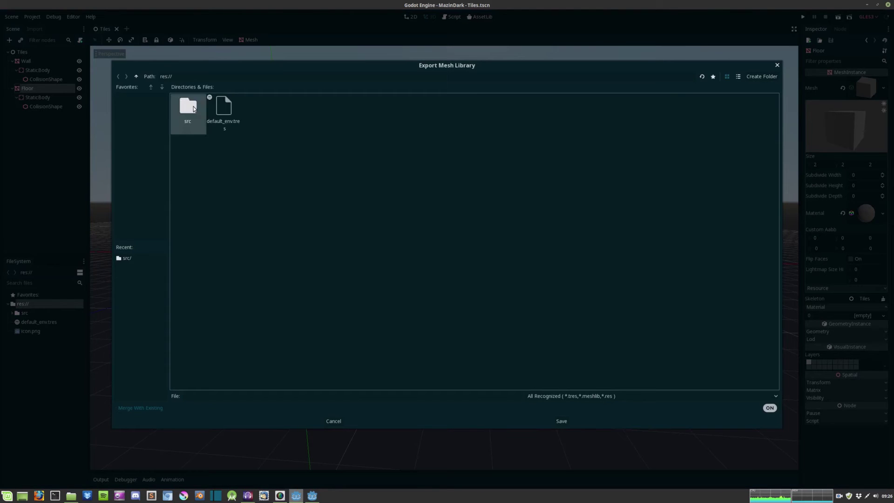
click(211, 395)
text(Tile)
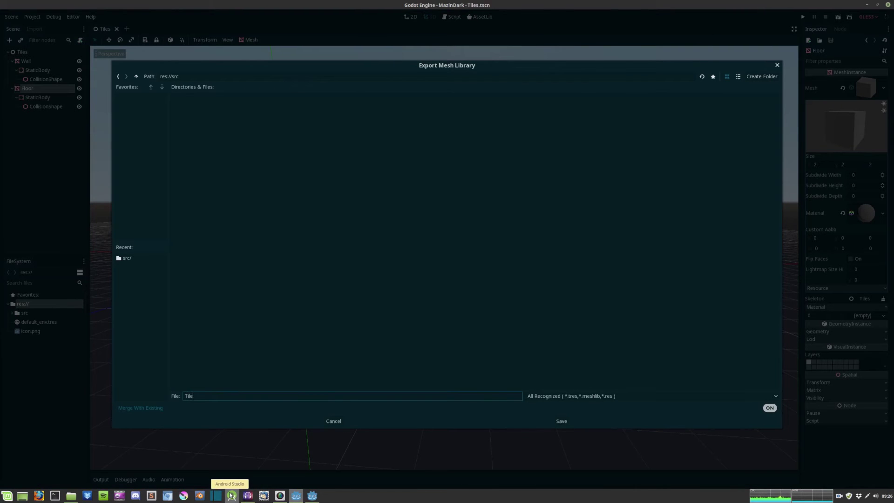
text(set.meshlib)
key(Return)
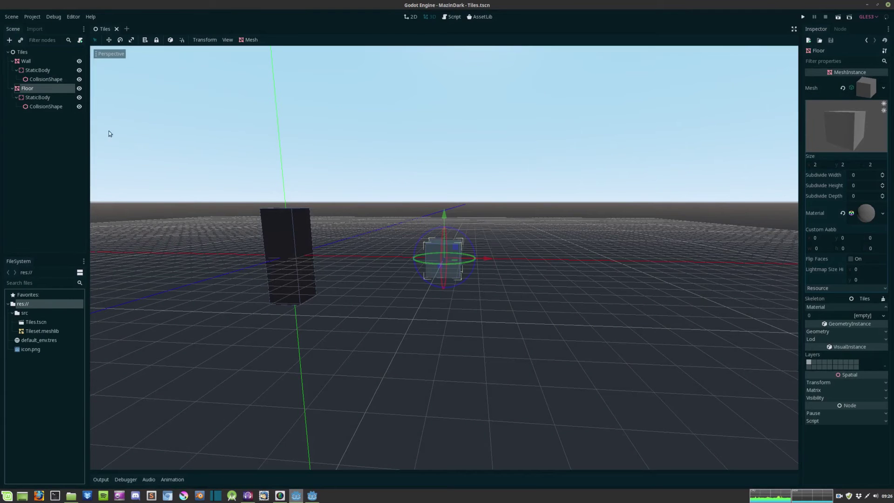
Close the Tiles scene and start a new 3D scene with a Spatial root node
click(116, 29)
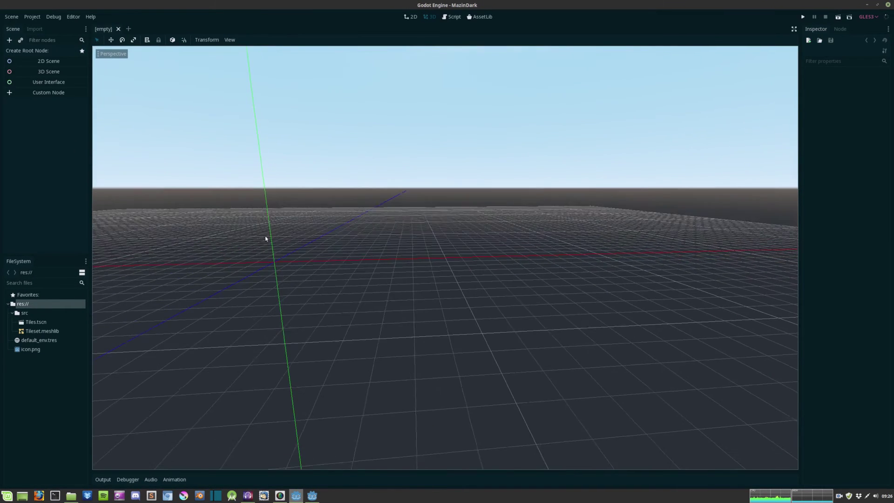
click(54, 73)
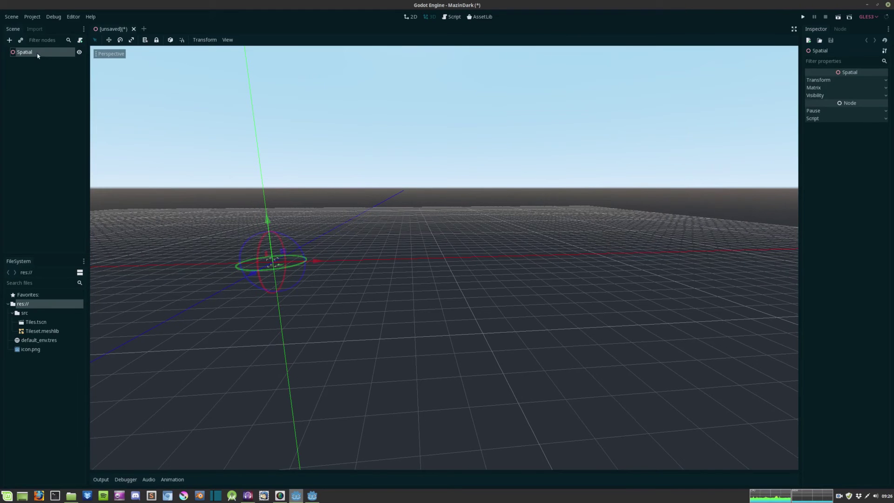
Rename the root node to Level and add a GridMap node as its child
double_click(52, 52)
text(Level)
key(Return)
key(ctrl+a)
text(GridMa)
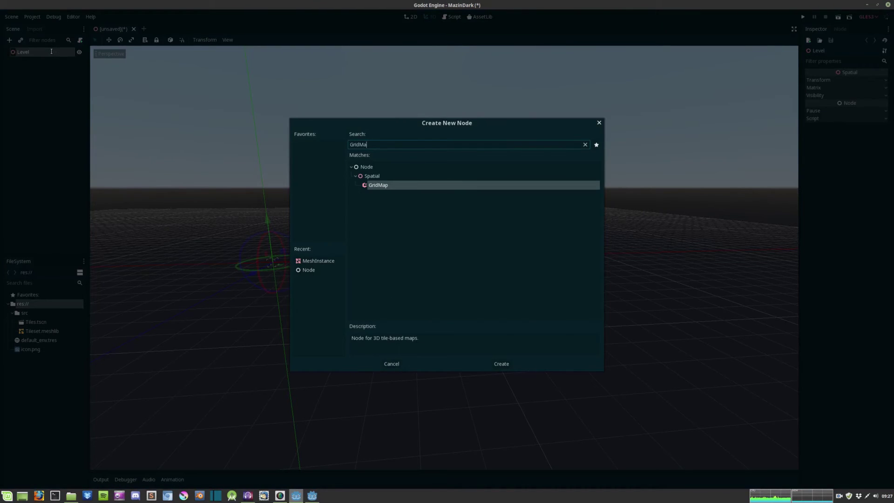
key(Return)
Assign Tileset.meshlib from the src folder as the GridMap's mesh library
click(42, 330)
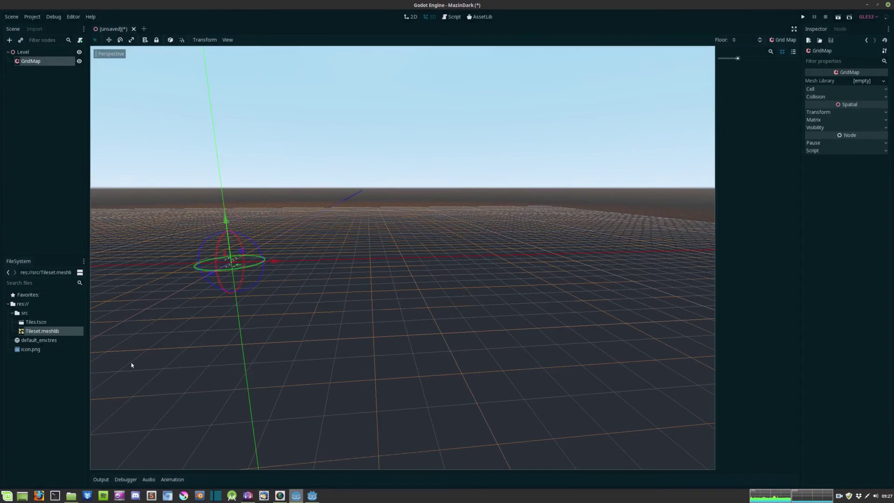
drag(48, 333, 864, 81)
middle_drag(270, 200, 358, 226)
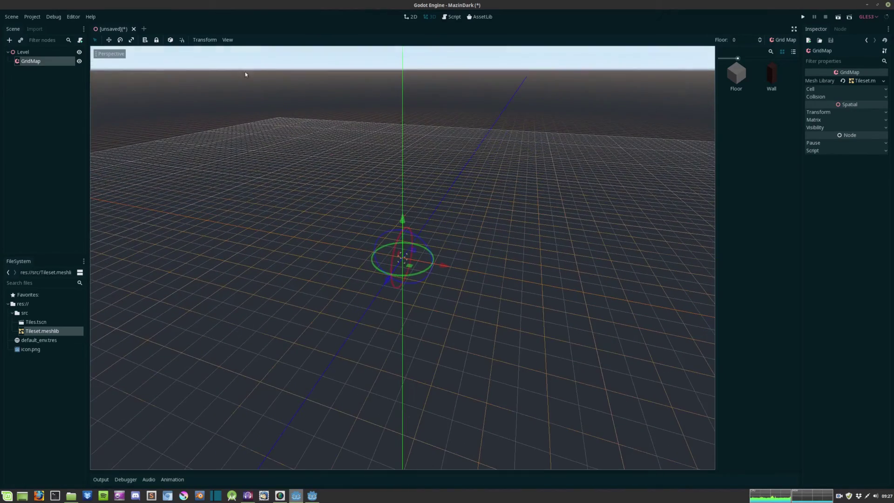
Hide the viewport's default grid and switch to a top orthogonal view of the GridMap
click(228, 40)
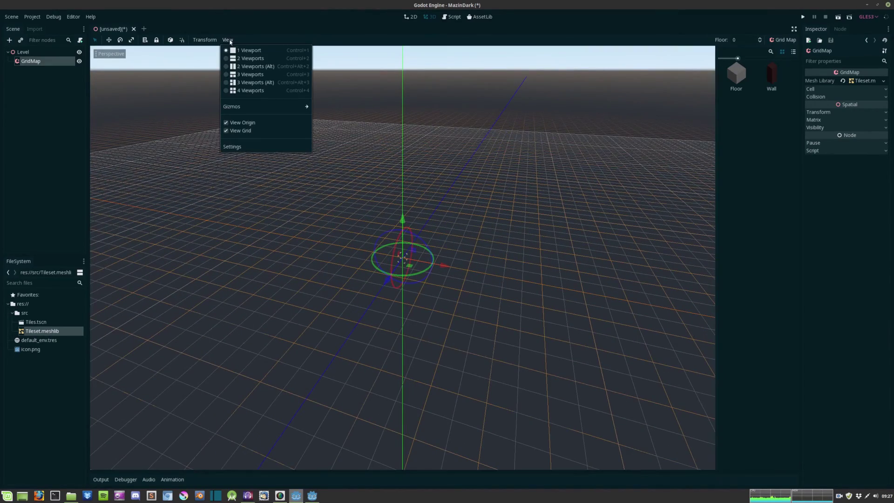
click(253, 134)
middle_drag(252, 133, 452, 197)
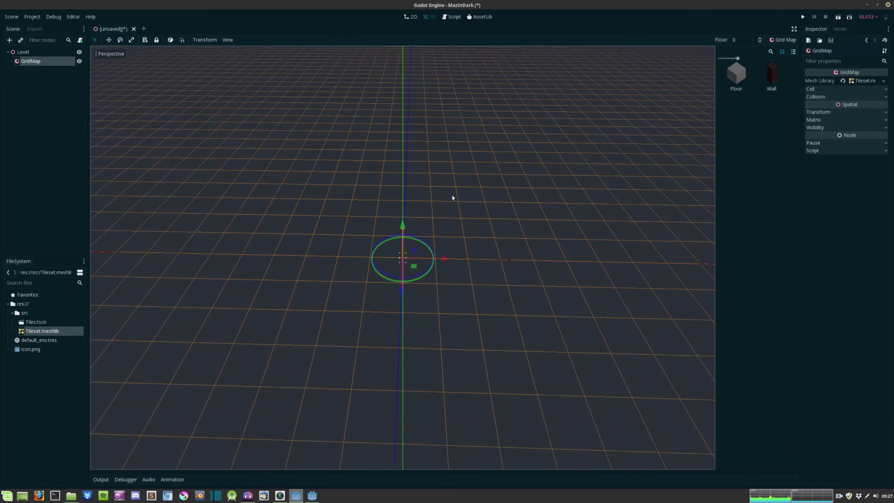
click(115, 54)
click(116, 62)
click(114, 57)
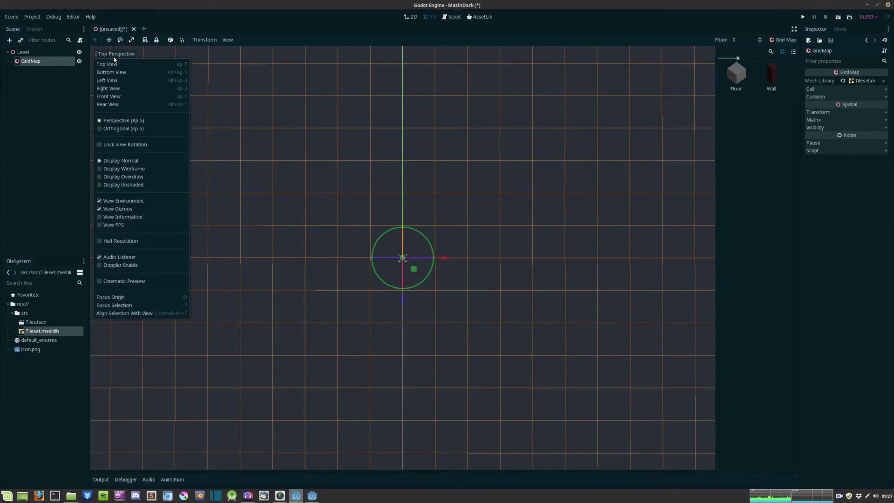
click(125, 129)
scroll(364, 227, down, 3)
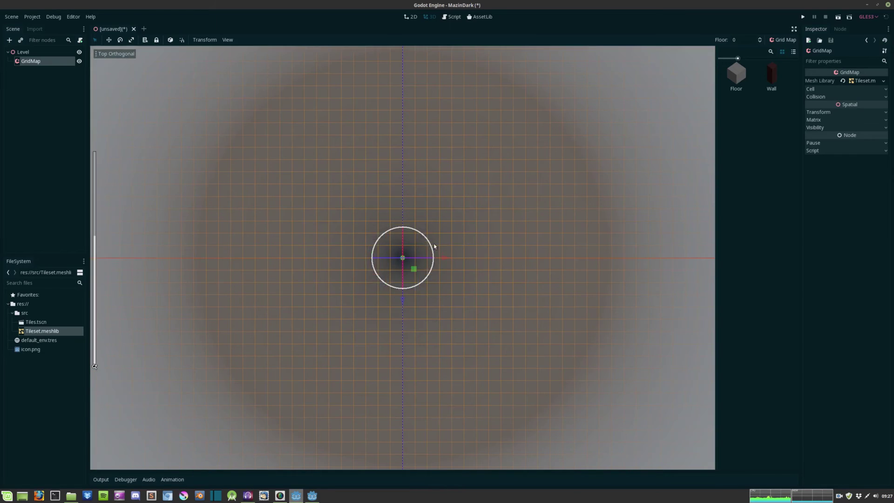
Paint a rectangular outer border of Wall tiles, 11 by 9 cells, from the origin, and erase the surplus tiles beneath its lower edge
click(772, 76)
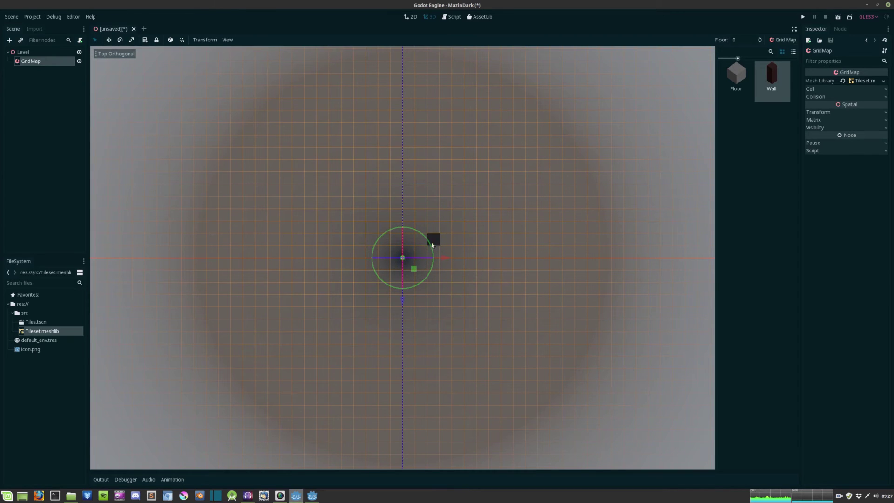
mouse_move(411, 218)
mouse_down()
mouse_move(406, 163)
mouse_move(428, 157)
mouse_up()
mouse_move(519, 157)
mouse_down()
mouse_move(531, 151)
mouse_move(536, 252)
mouse_move(425, 261)
mouse_move(465, 253)
mouse_move(483, 261)
mouse_move(450, 256)
mouse_move(497, 268)
mouse_up()
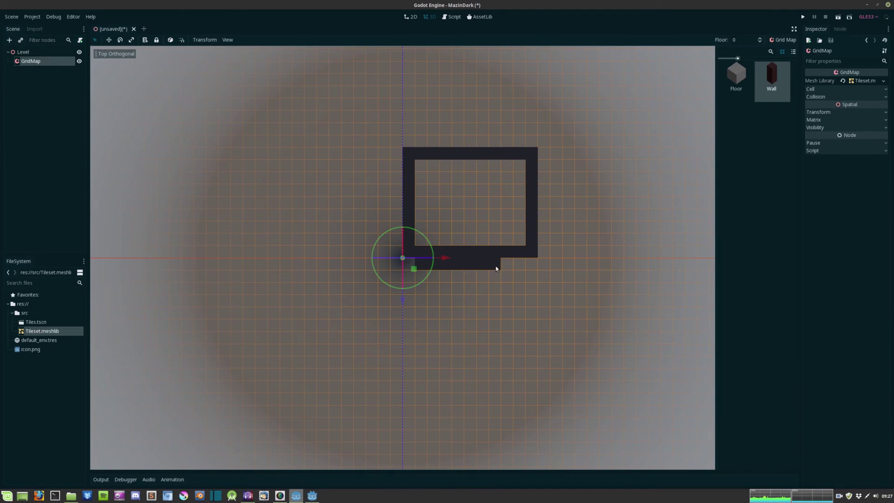
right_drag(502, 269, 412, 267)
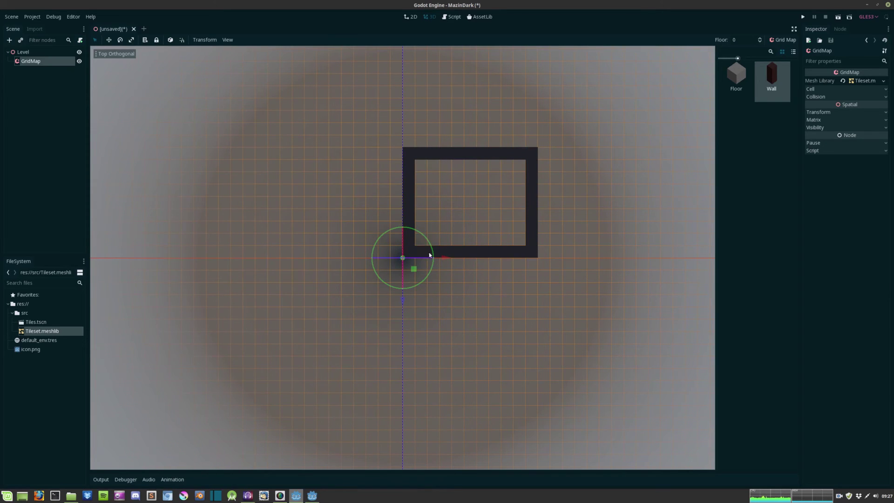
Paint branching inner walls and short stubs with Wall tiles inside the border to form the maze corridors, erasing misplaced tiles
mouse_move(433, 241)
mouse_down()
mouse_move(436, 215)
mouse_move(459, 199)
mouse_move(446, 189)
mouse_up()
click(448, 169)
right_click(447, 168)
click(436, 166)
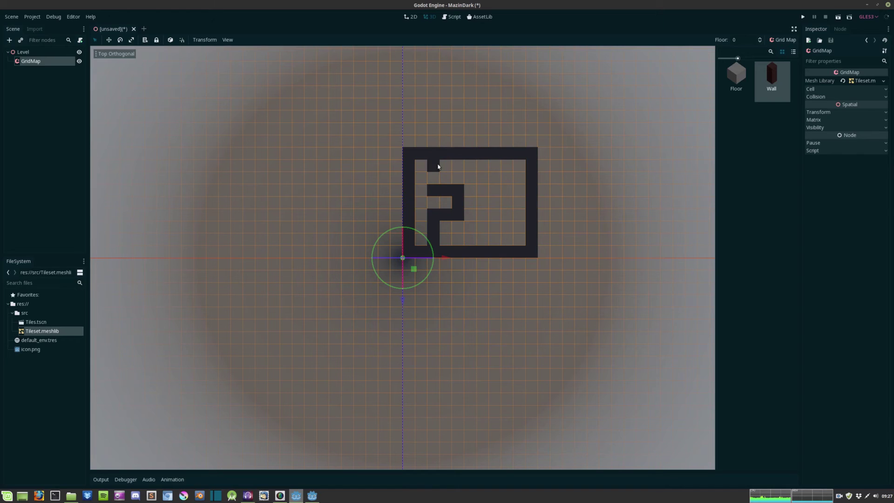
click(458, 168)
mouse_move(482, 166)
mouse_down()
mouse_move(486, 190)
mouse_move(507, 179)
mouse_up()
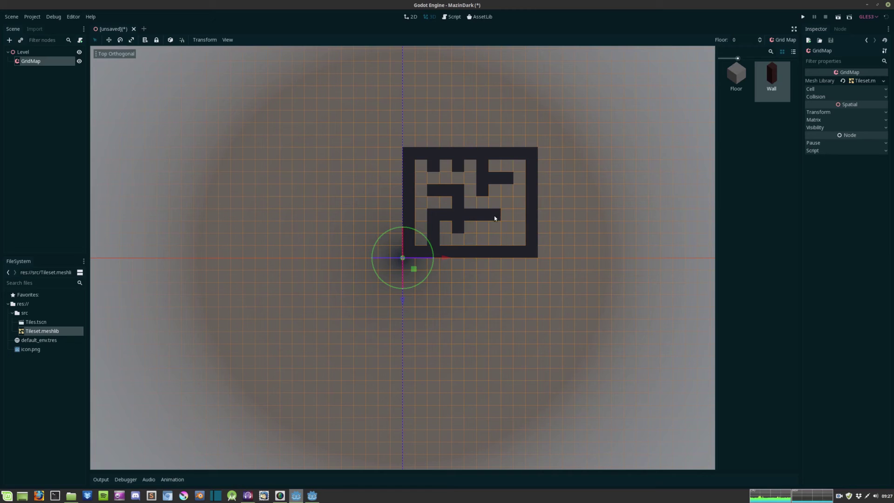
drag(495, 218, 492, 230)
click(507, 214)
Set the GridMap's floor level to -1 and paint Floor tiles beneath all the maze corridors
middle_drag(452, 101, 440, 193)
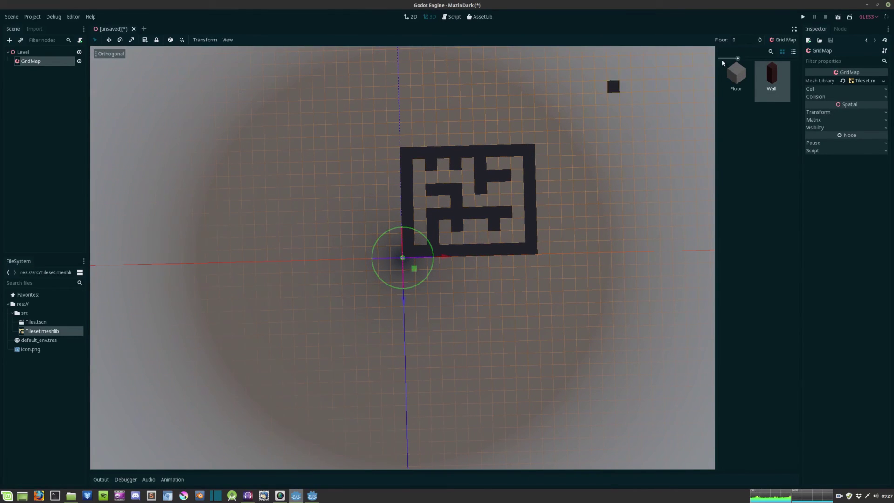
click(743, 40)
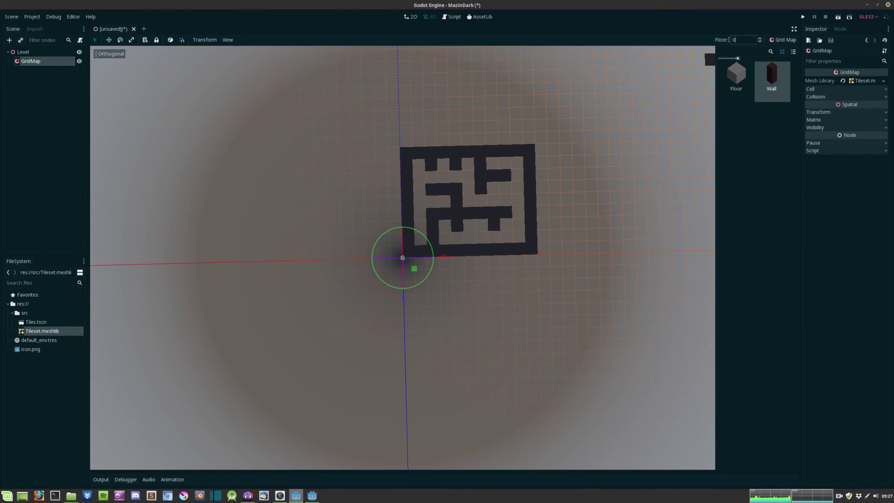
drag(729, 40, 693, 44)
text(-1)
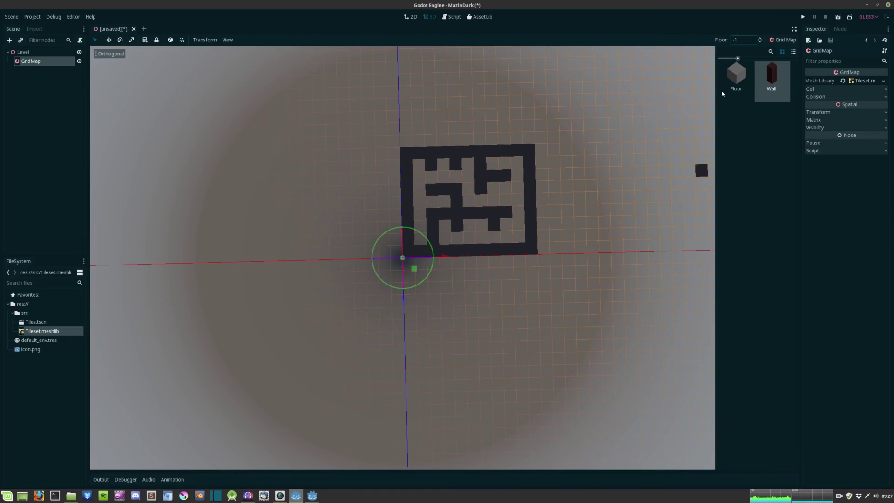
click(734, 74)
mouse_move(419, 164)
mouse_down()
mouse_move(420, 235)
mouse_move(436, 195)
mouse_move(443, 202)
mouse_move(433, 181)
mouse_move(444, 168)
mouse_move(465, 177)
mouse_move(475, 201)
mouse_up()
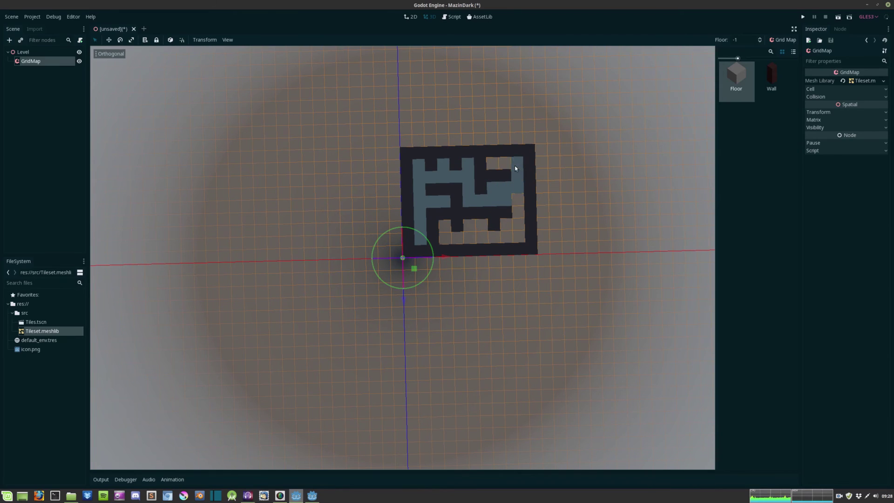
drag(518, 233, 503, 235)
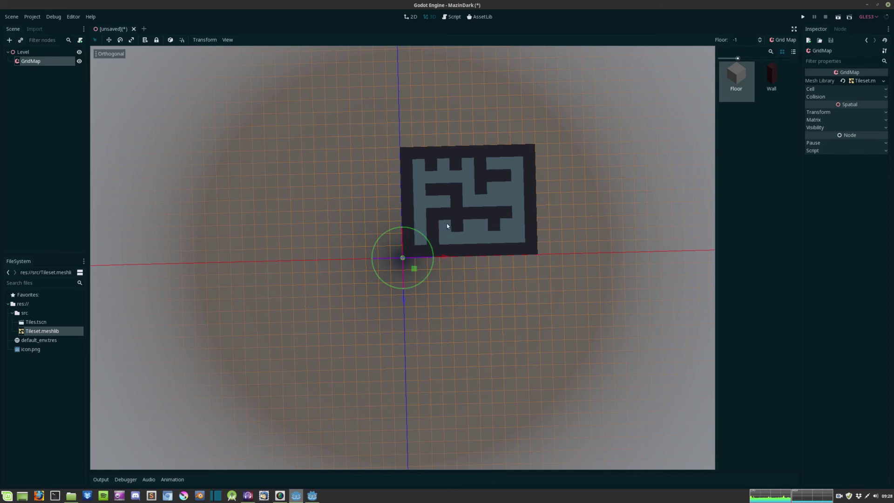
Switch the viewport back to perspective and save the scene as Level.tscn in the src folder
scroll(461, 209, down, 2)
click(112, 54)
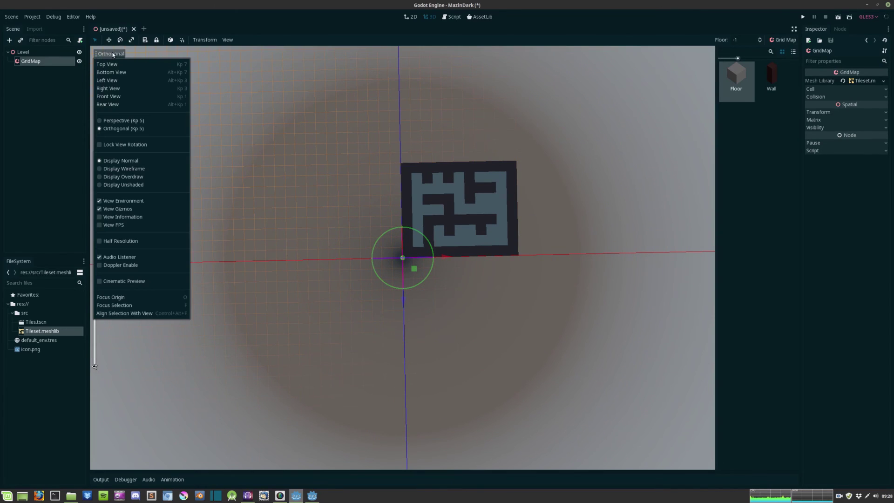
click(120, 121)
middle_drag(124, 123, 277, 136)
scroll(424, 194, up, 2)
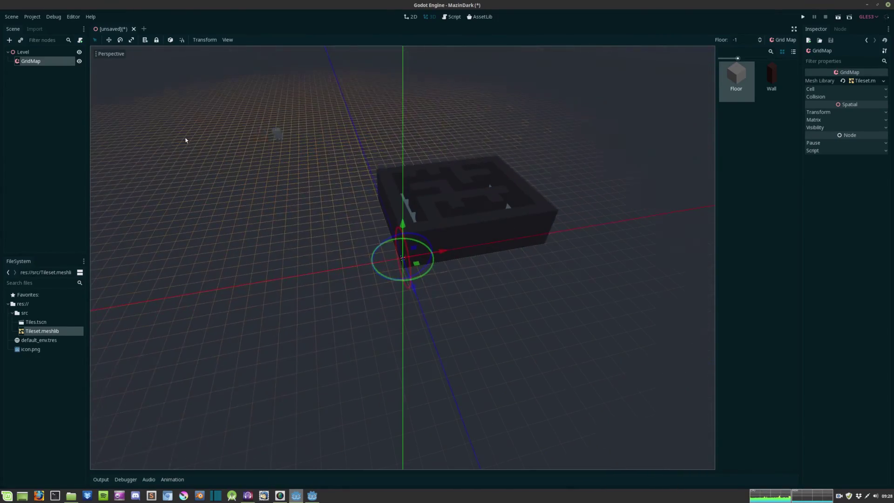
middle_drag(353, 137, 355, 134)
key(ctrl+s)
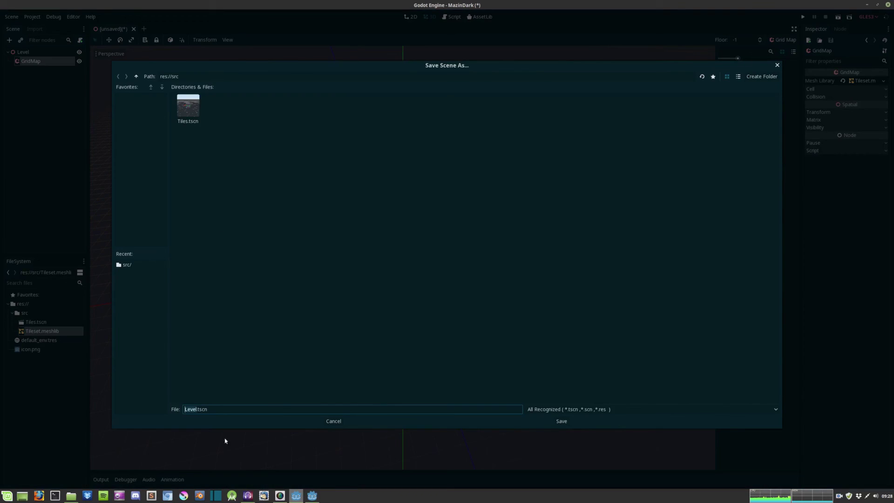
click(553, 422)
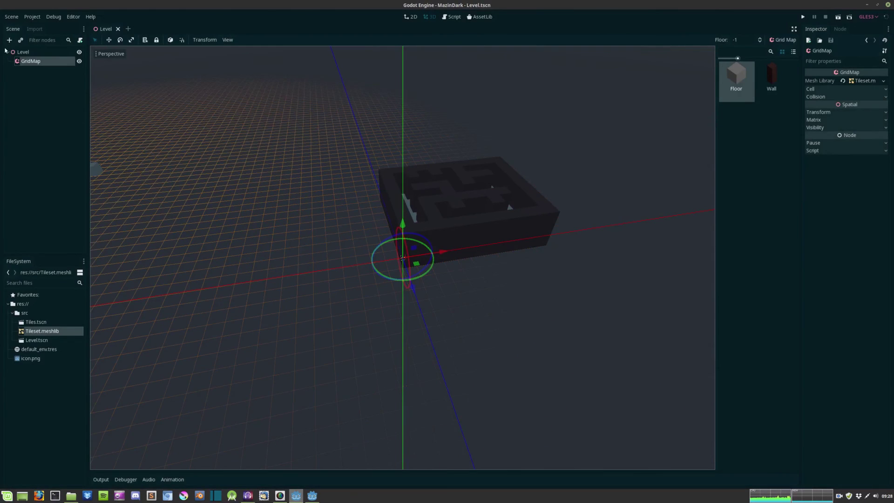
Add a Camera node under Level, place it outside the maze and tilt it down toward the walls
click(32, 54)
key(ctrl+a)
text(Camera)
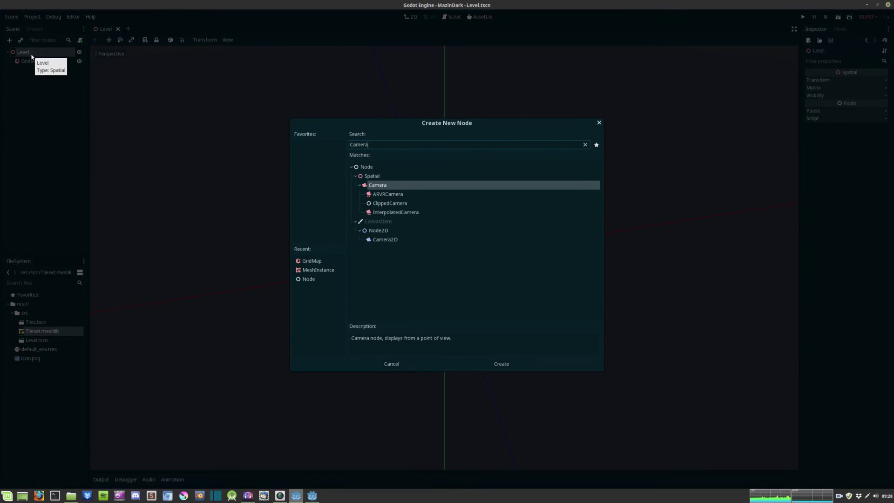
key(Return)
drag(457, 294, 657, 222)
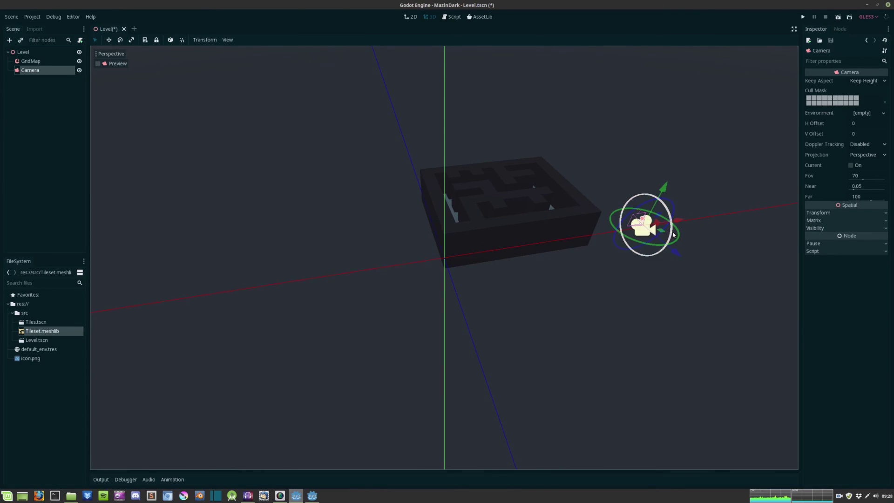
drag(674, 236, 676, 210)
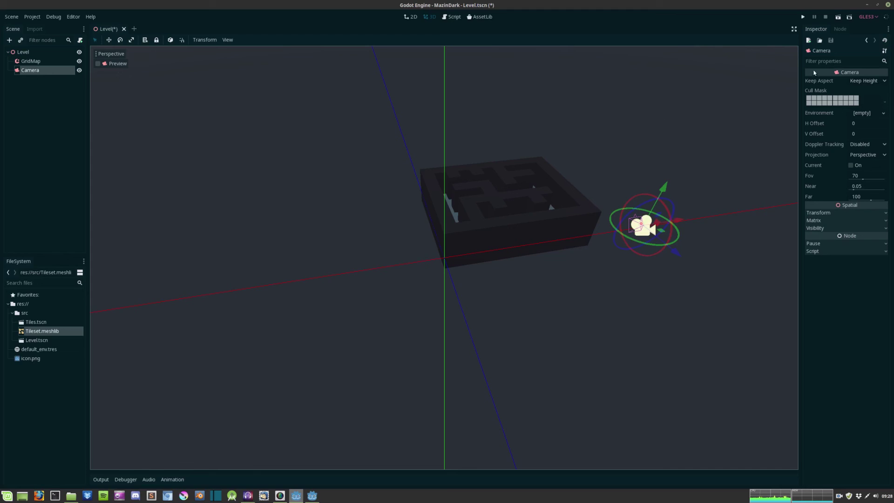
Run the Level scene and maximize the game window to examine the maze through the camera
click(838, 17)
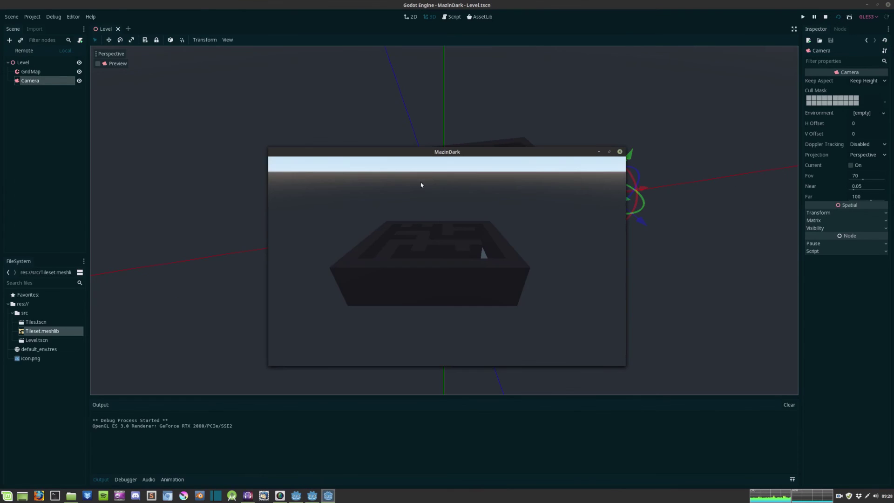
double_click(493, 152)
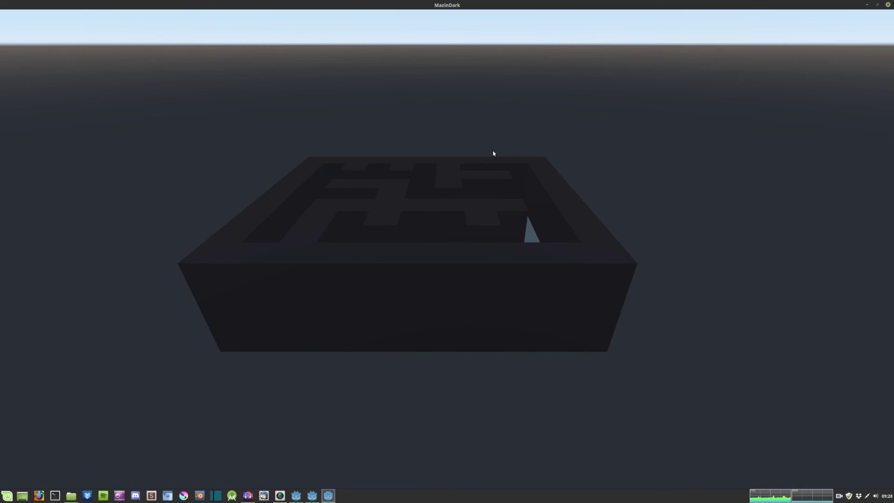